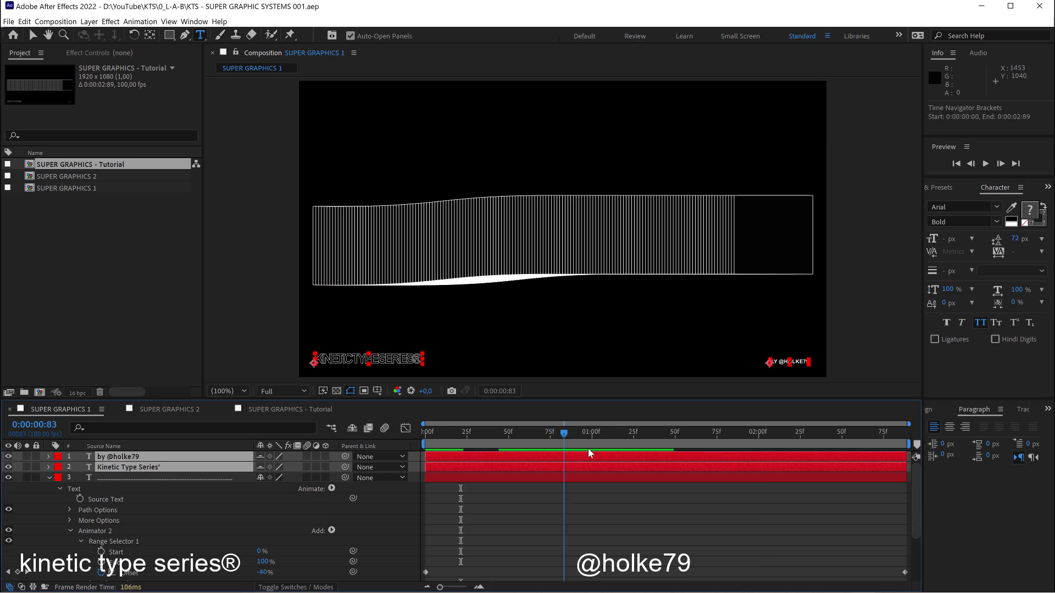
# Raise Animator 2's Position on the SUPER GRAPHICS 1 wave from 0,25 to 0,57 and preview it.
pyautogui.moveTo(726, 467); pyautogui.dragTo(475, 462)
pyautogui.scroll(-3, 214, 547)
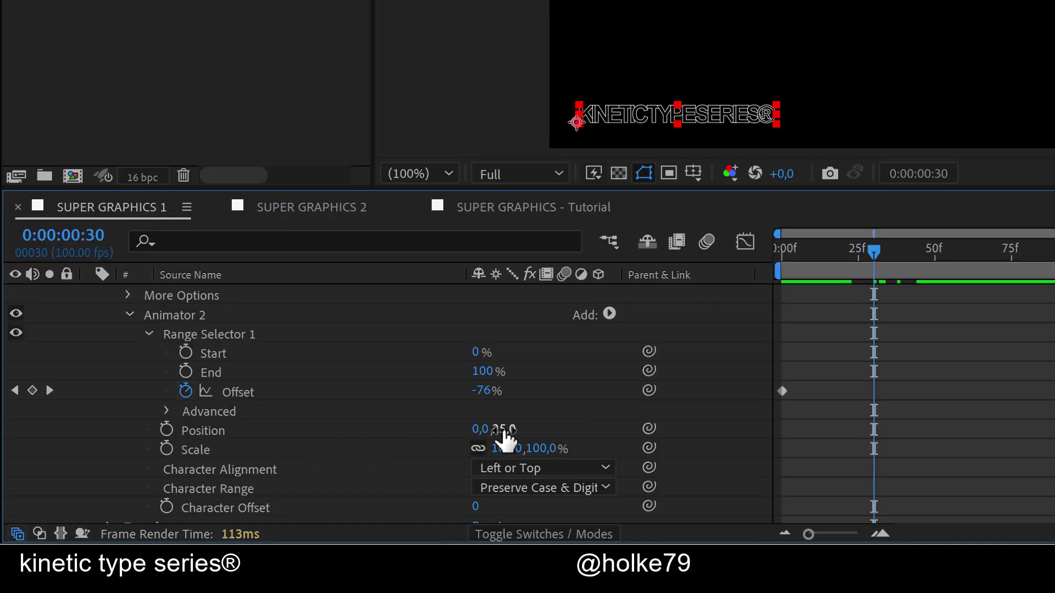
pyautogui.moveTo(502, 432); pyautogui.dragTo(705, 434)
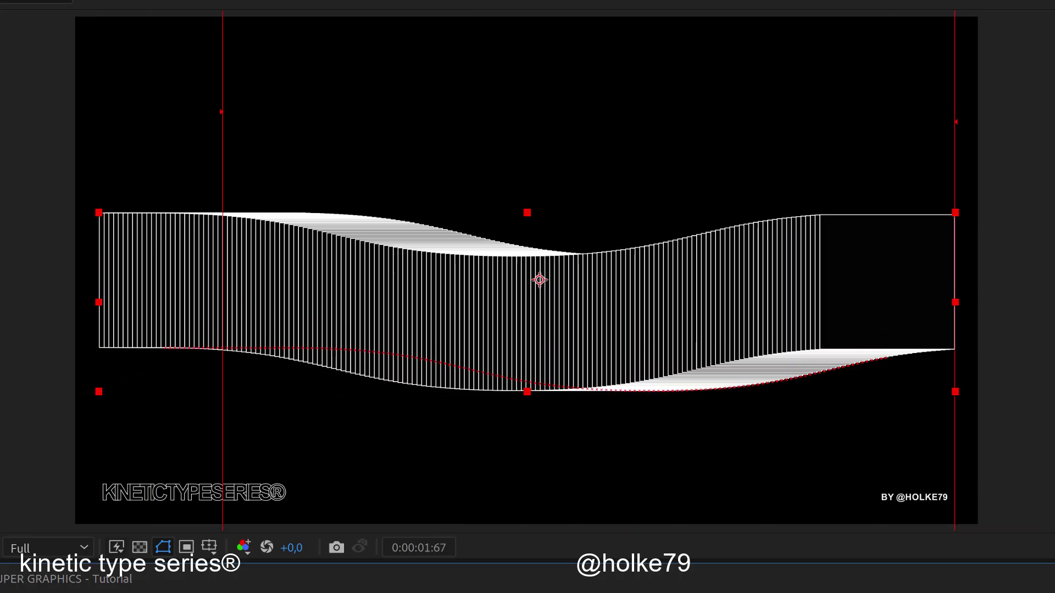
pyautogui.press('pageup')
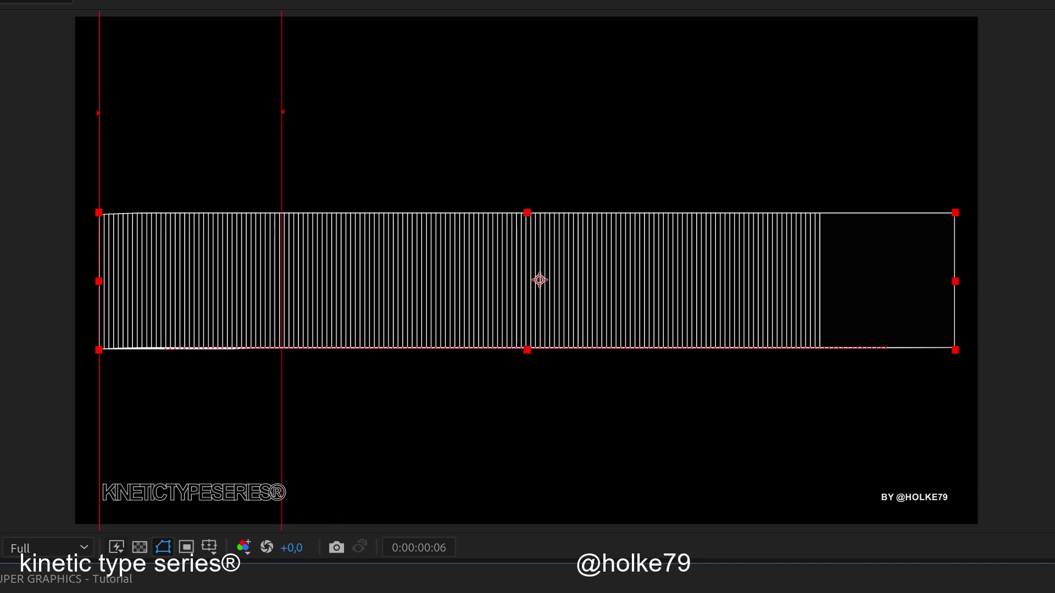
pyautogui.press('space')
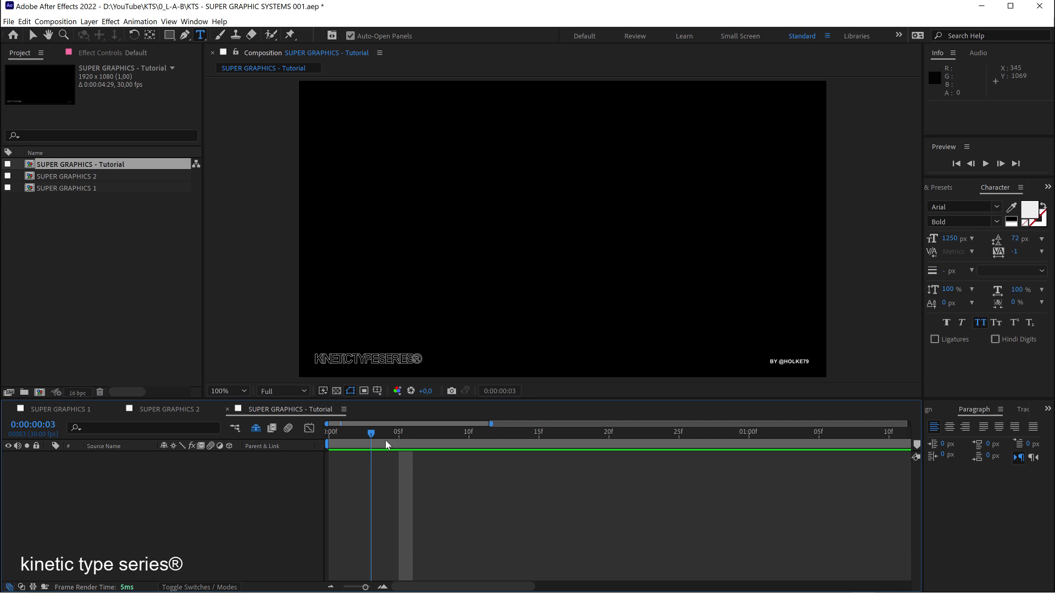
# Add a '1' text layer to the Tutorial comp, start the work area there, and size it to 540 px.
pyautogui.moveTo(384, 440)
pyautogui.mouseDown()
pyautogui.moveTo(483, 452)
pyautogui.moveTo(386, 450)
pyautogui.mouseUp()
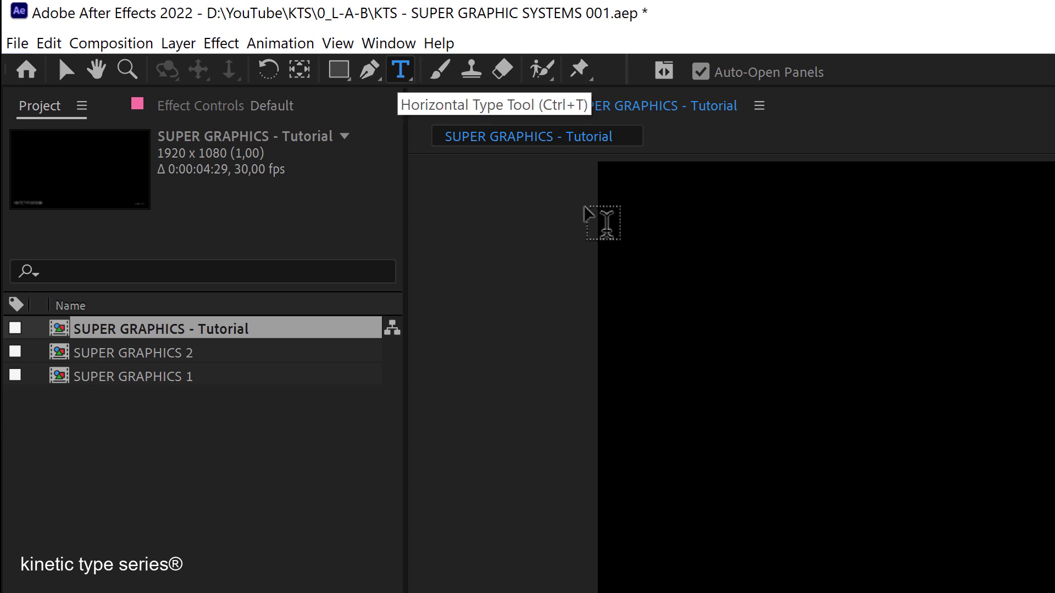
pyautogui.click(371, 71)
pyautogui.click(398, 71)
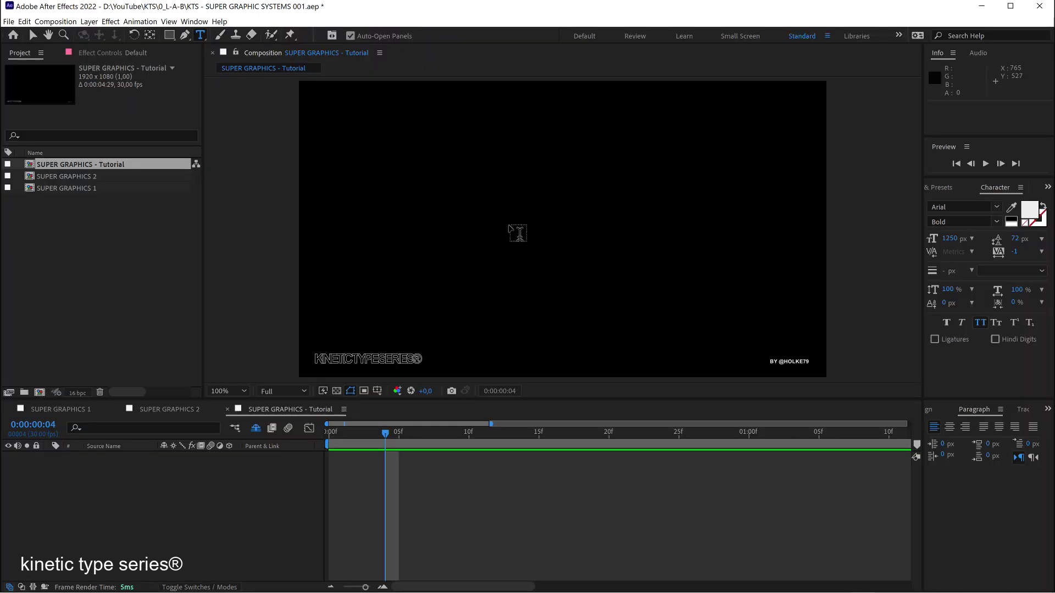
pyautogui.click(509, 234)
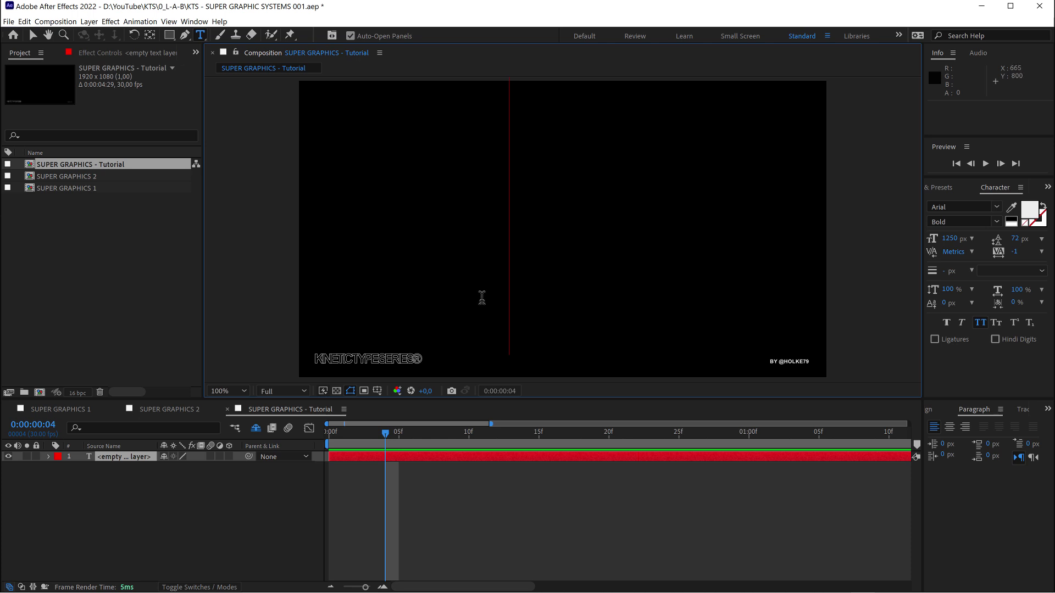
pyautogui.write('1')
pyautogui.click(132, 459)
pyautogui.press('b')
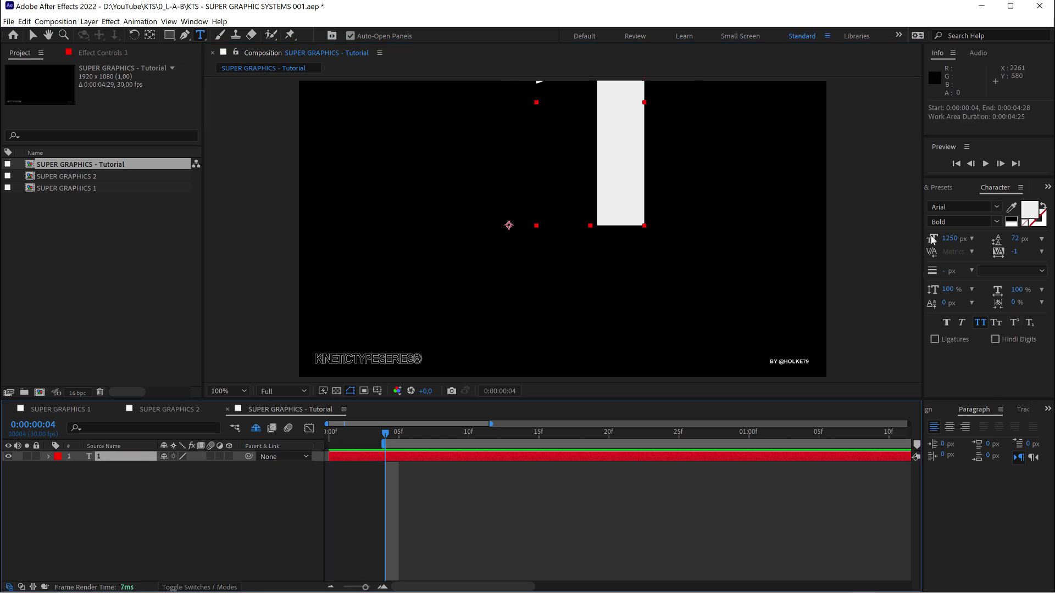
pyautogui.moveTo(949, 245); pyautogui.dragTo(896, 242)
# Move the 1 layer lower, change its text to a period, and enlarge it to 1296 px.
pyautogui.click(427, 458)
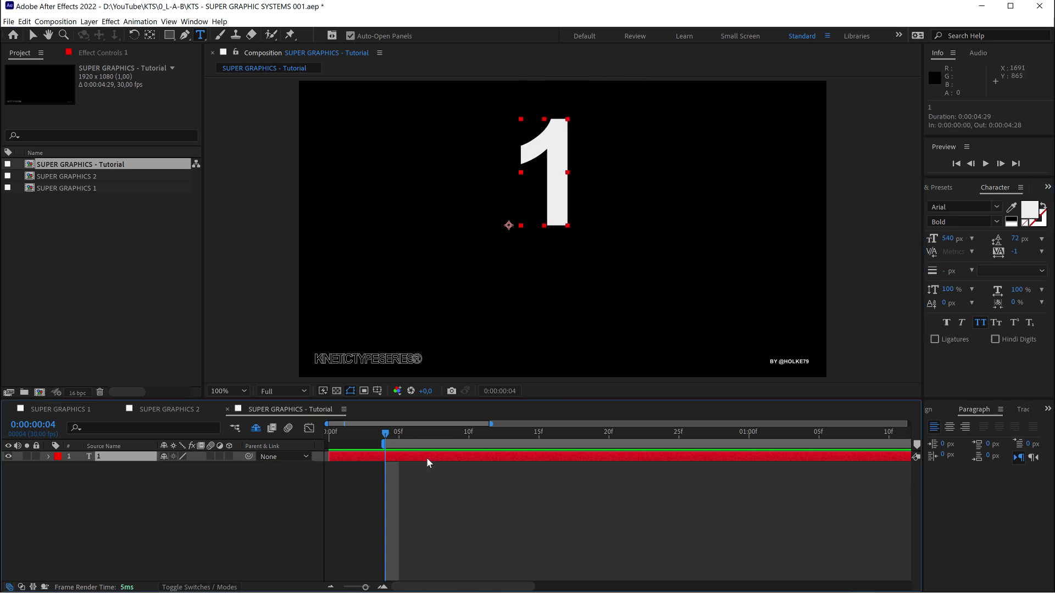
pyautogui.press('v')
pyautogui.moveTo(564, 137); pyautogui.dragTo(557, 191)
pyautogui.doubleClick(558, 192)
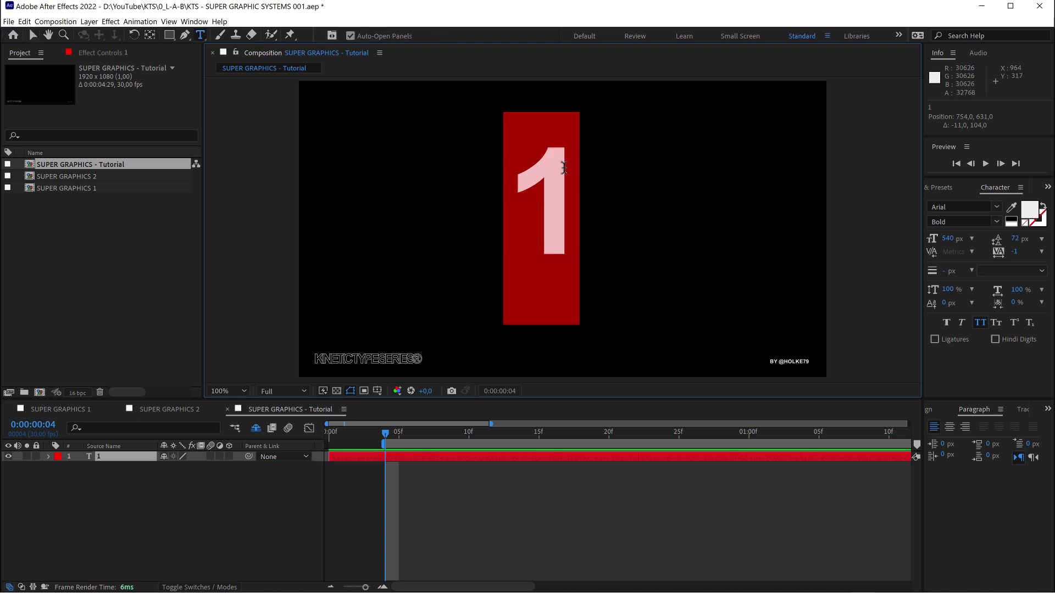
pyautogui.write('.')
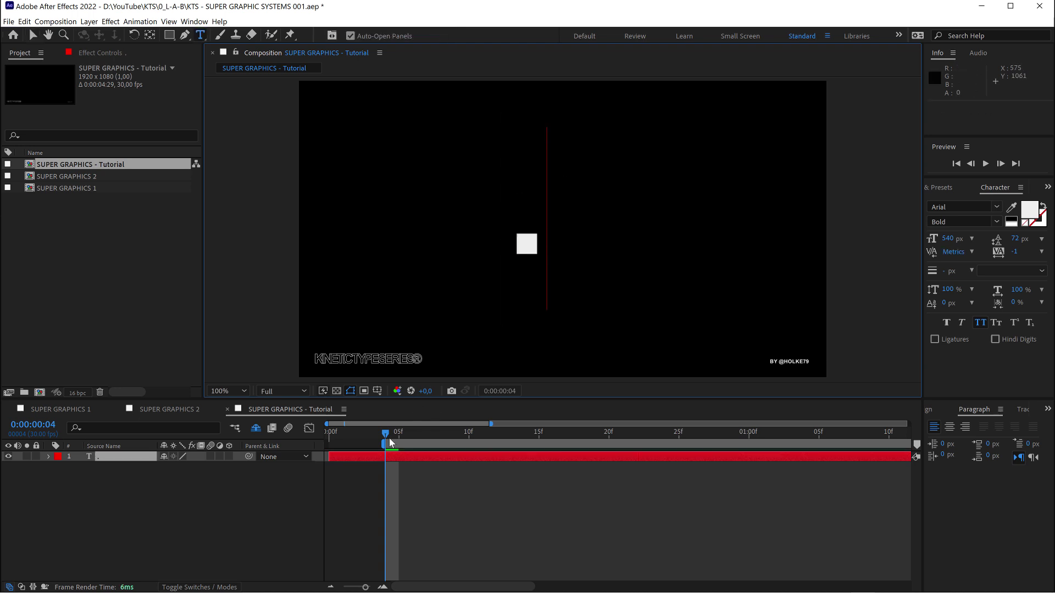
pyautogui.click(378, 458)
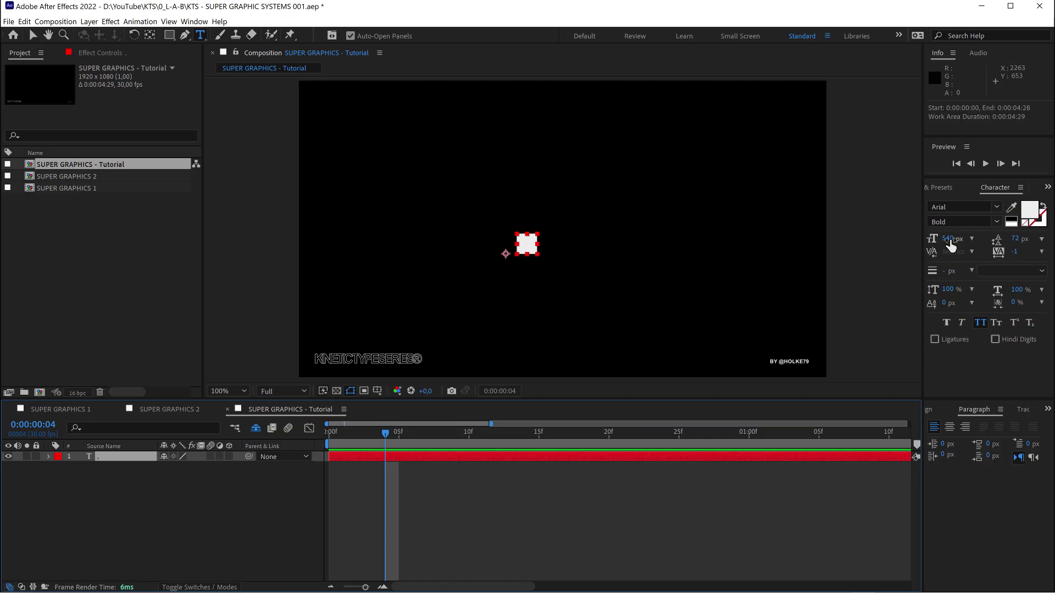
pyautogui.moveTo(951, 245)
pyautogui.mouseDown()
pyautogui.moveTo(1022, 246)
pyautogui.moveTo(951, 252)
pyautogui.mouseUp()
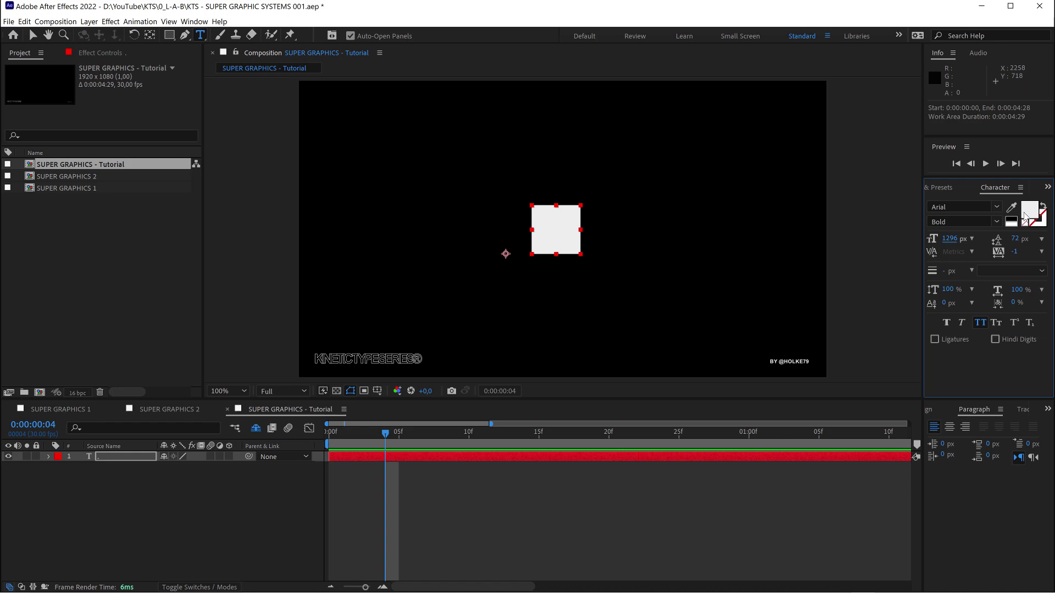
# Centre the square's anchor point, align it to the comp's horizontal and vertical centre, then view SUPER GRAPHICS 1.
pyautogui.click(150, 35)
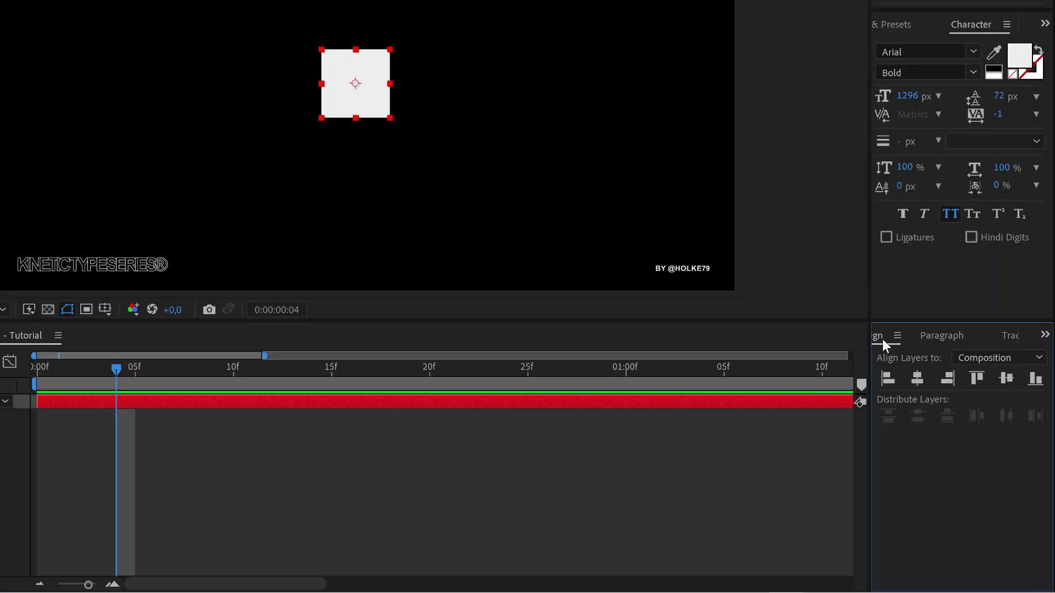
pyautogui.click(917, 379)
pyautogui.click(1009, 377)
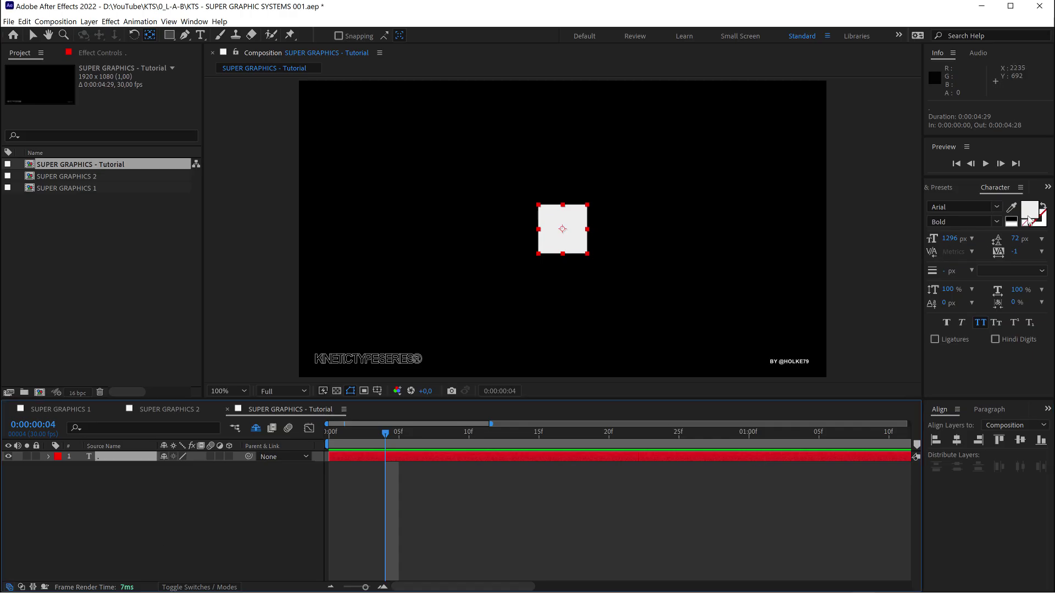
pyautogui.click(88, 189)
pyautogui.doubleClick(88, 189)
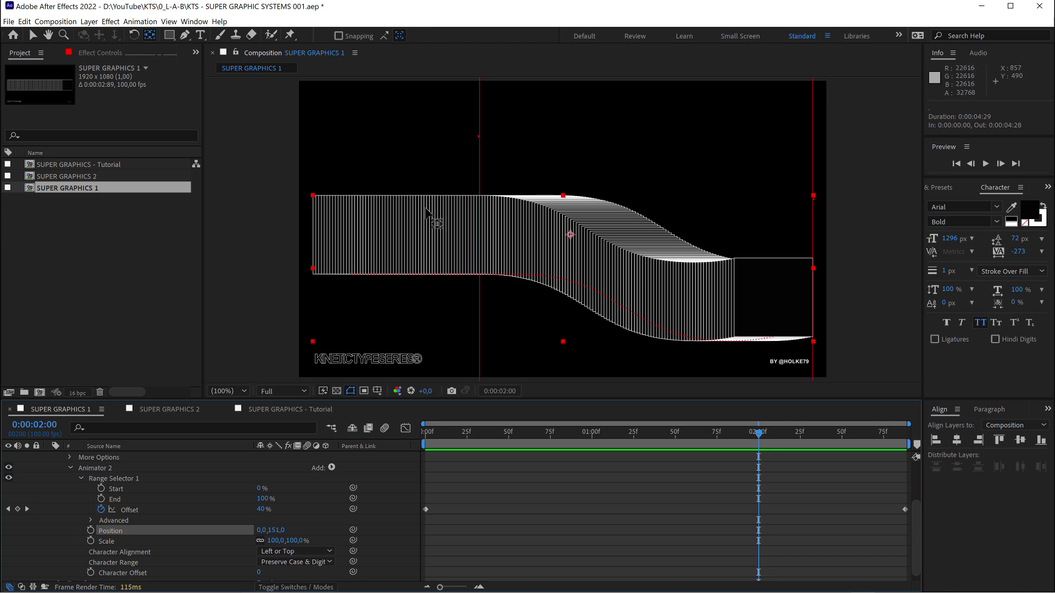
pyautogui.doubleClick(61, 166)
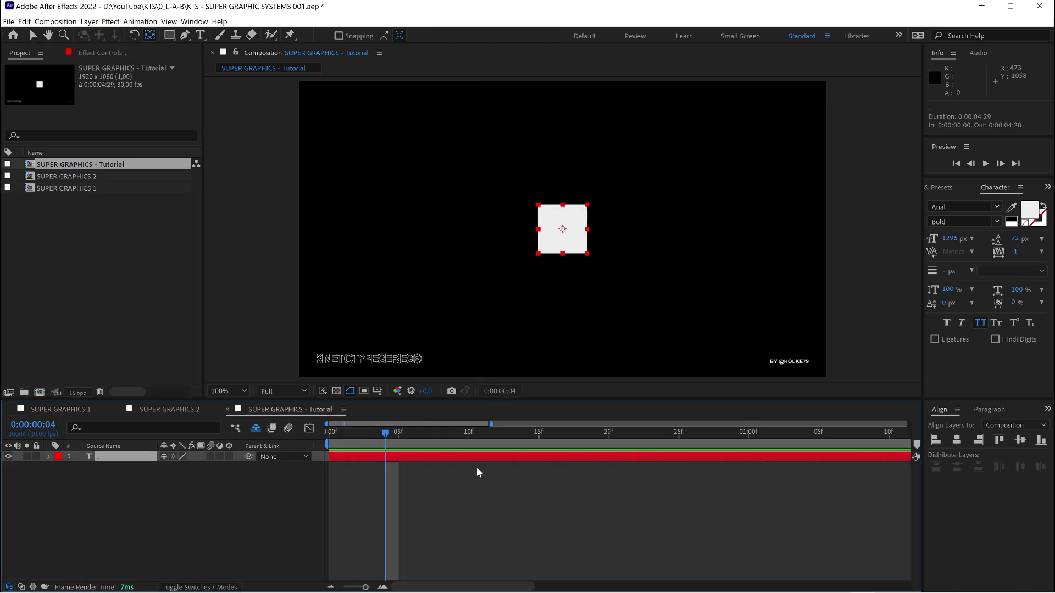
# Set the text fill colour to black (000000).
pyautogui.click(1029, 215)
pyautogui.write('000000')
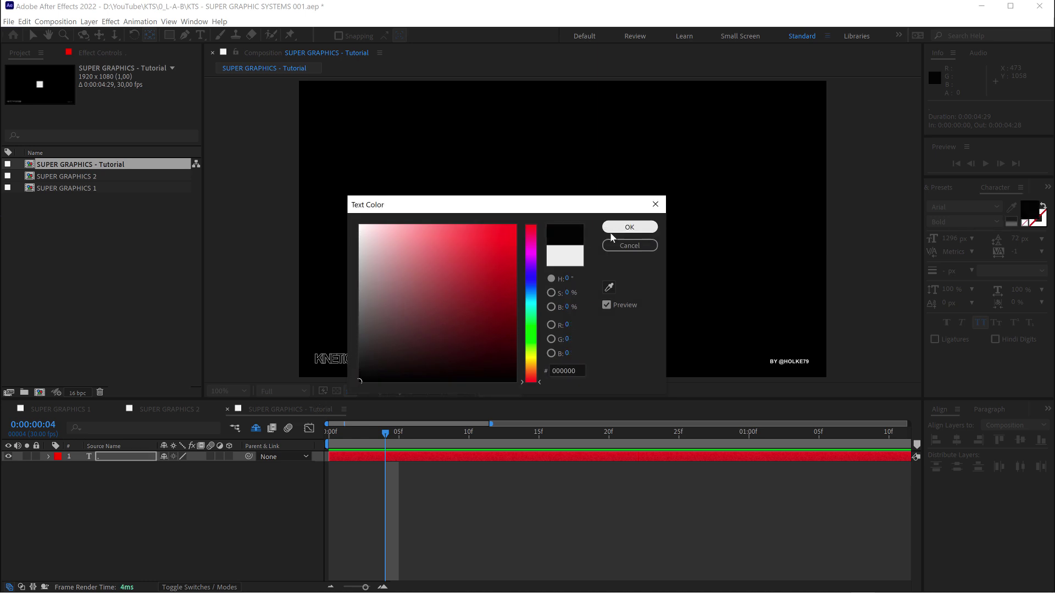
pyautogui.click(616, 228)
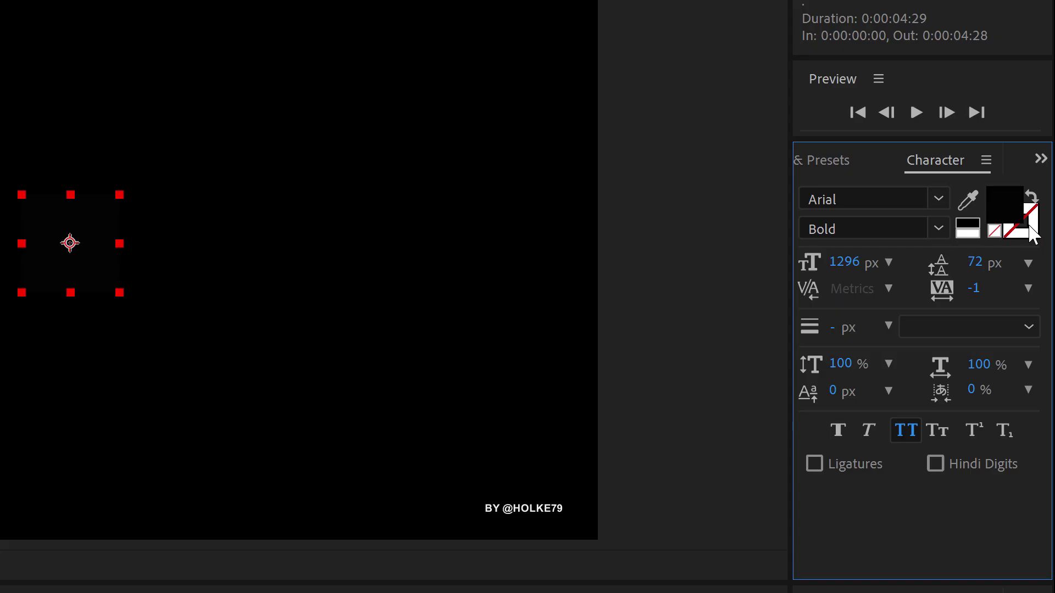
# Give the text a white (FFFFFF) stroke 1 px wide.
pyautogui.click(1039, 222)
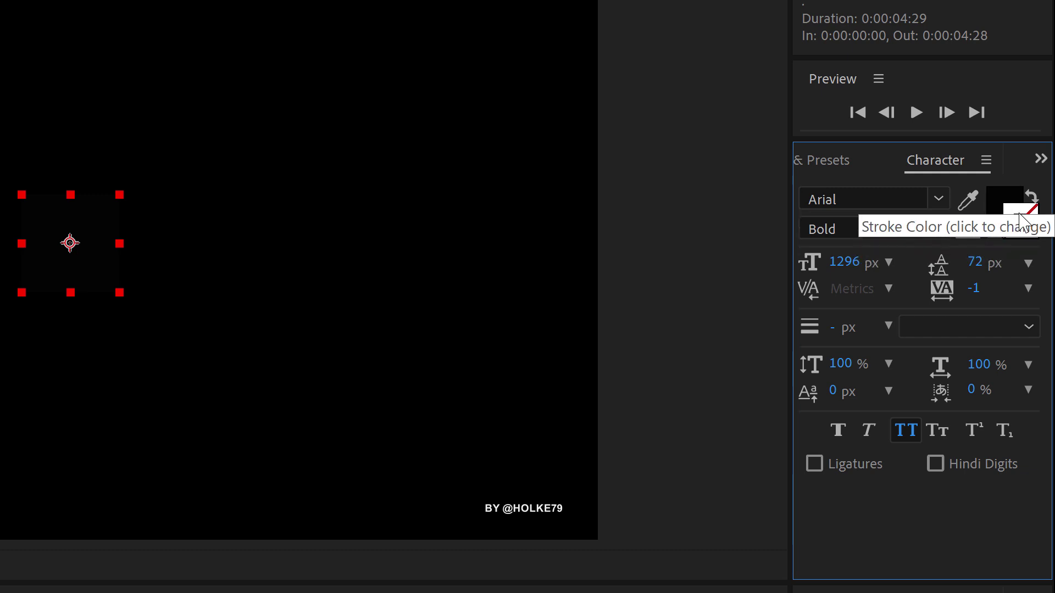
pyautogui.click(1026, 217)
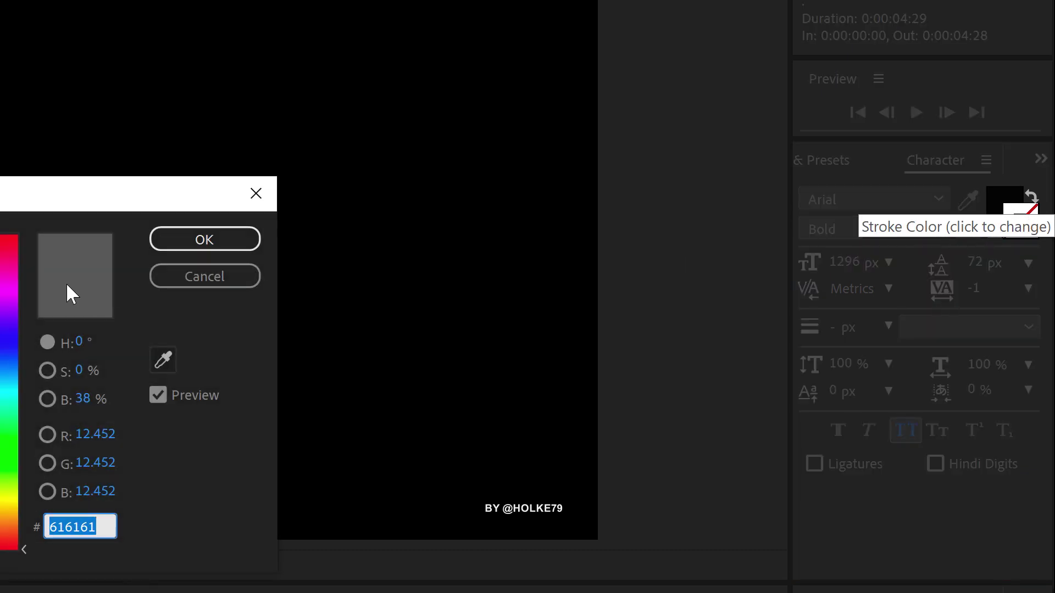
pyautogui.moveTo(1, 285); pyautogui.dragTo(1, 236)
pyautogui.click(200, 242)
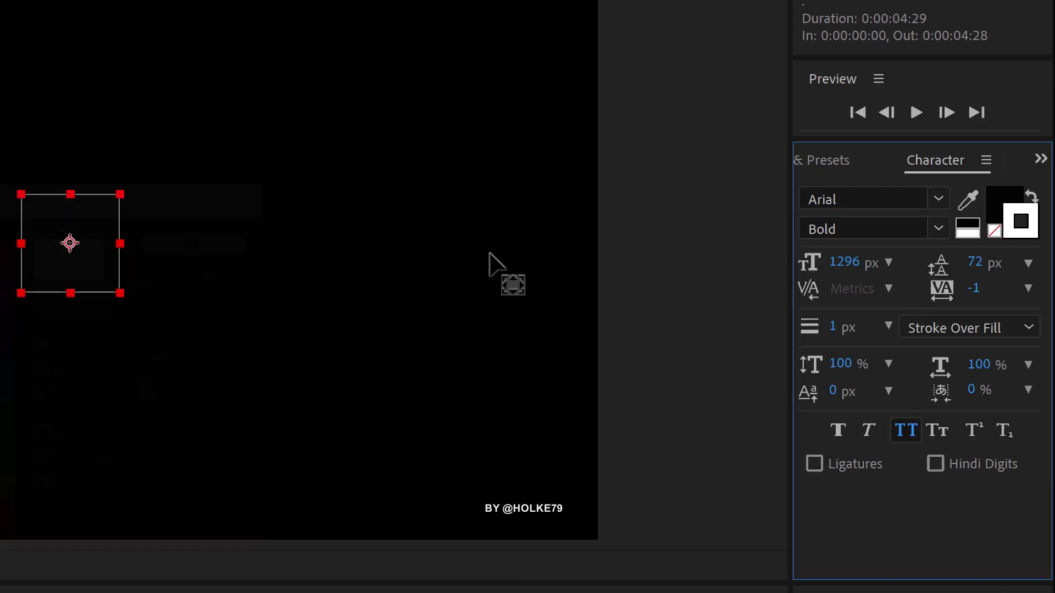
pyautogui.click(832, 328)
pyautogui.press('Return')
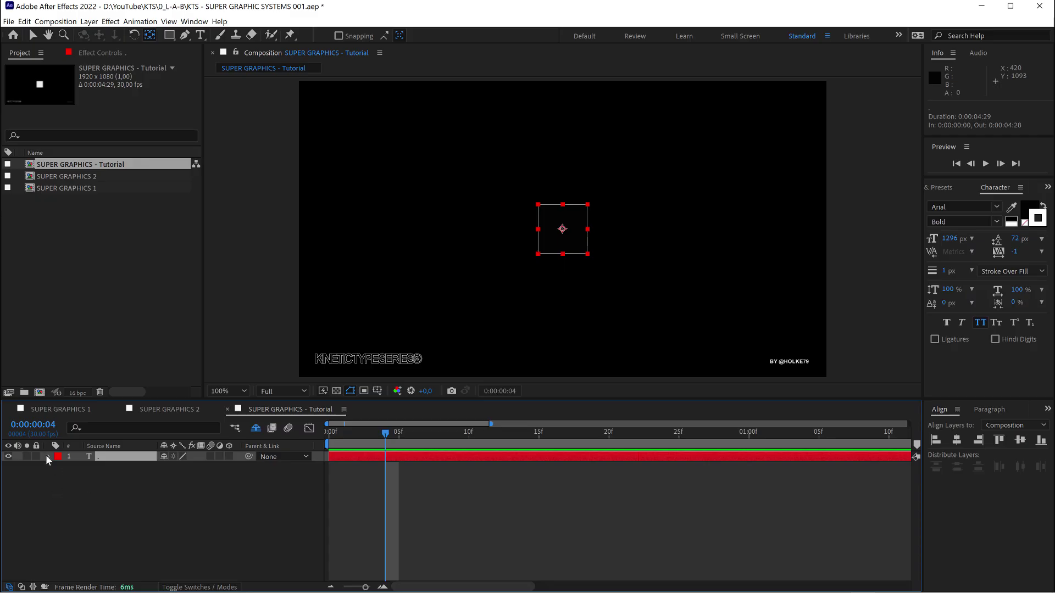
# Add a Scale animator to the text layer, trying scales around 290–360%.
pyautogui.click(47, 457)
pyautogui.click(59, 468)
pyautogui.click(60, 468)
pyautogui.click(59, 478)
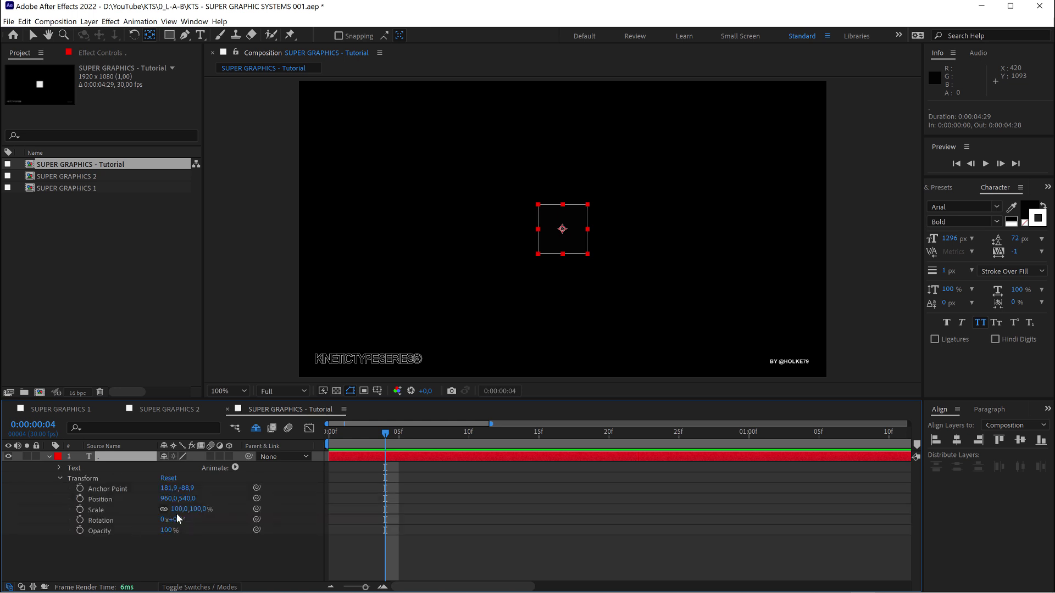
pyautogui.click(60, 478)
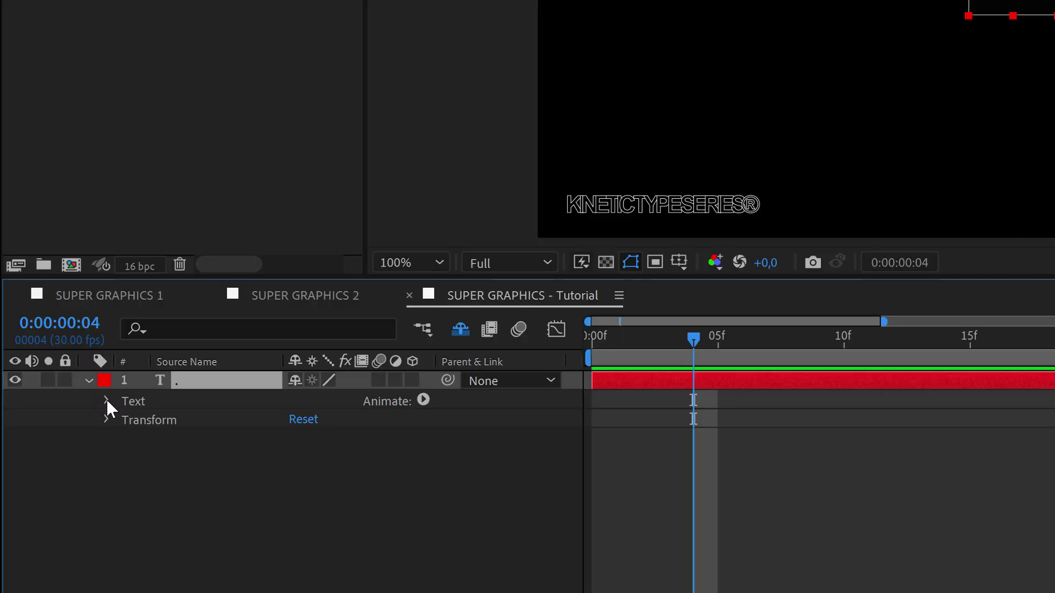
pyautogui.click(108, 399)
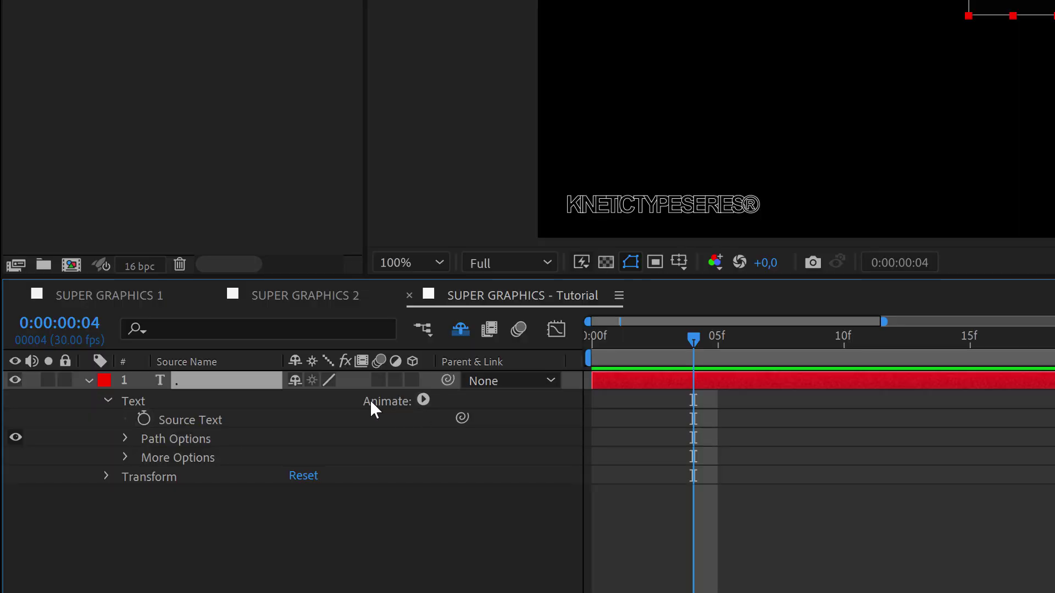
pyautogui.click(423, 400)
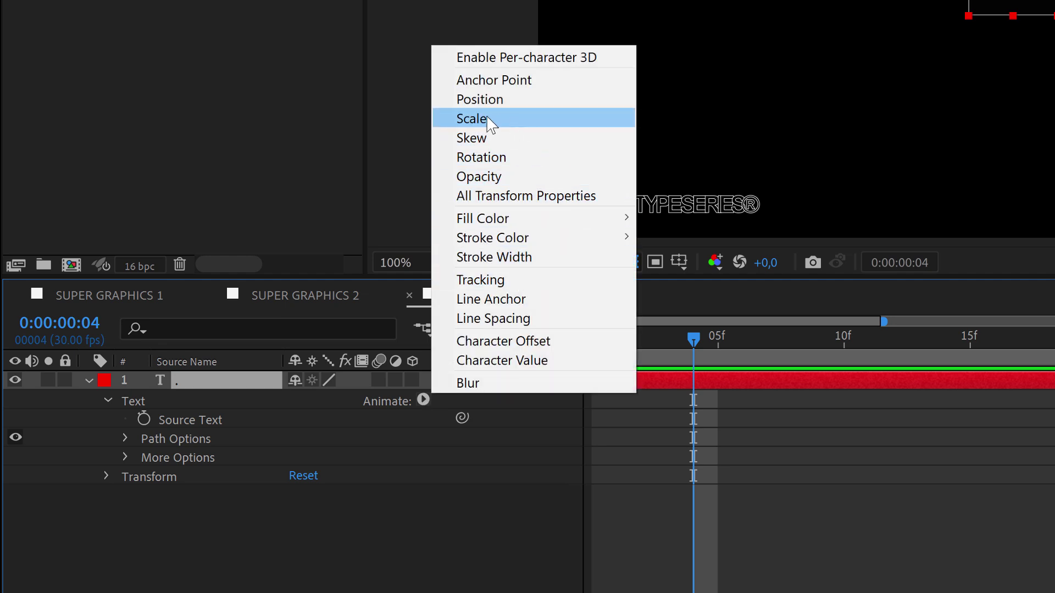
pyautogui.click(471, 119)
pyautogui.moveTo(328, 513); pyautogui.dragTo(346, 511)
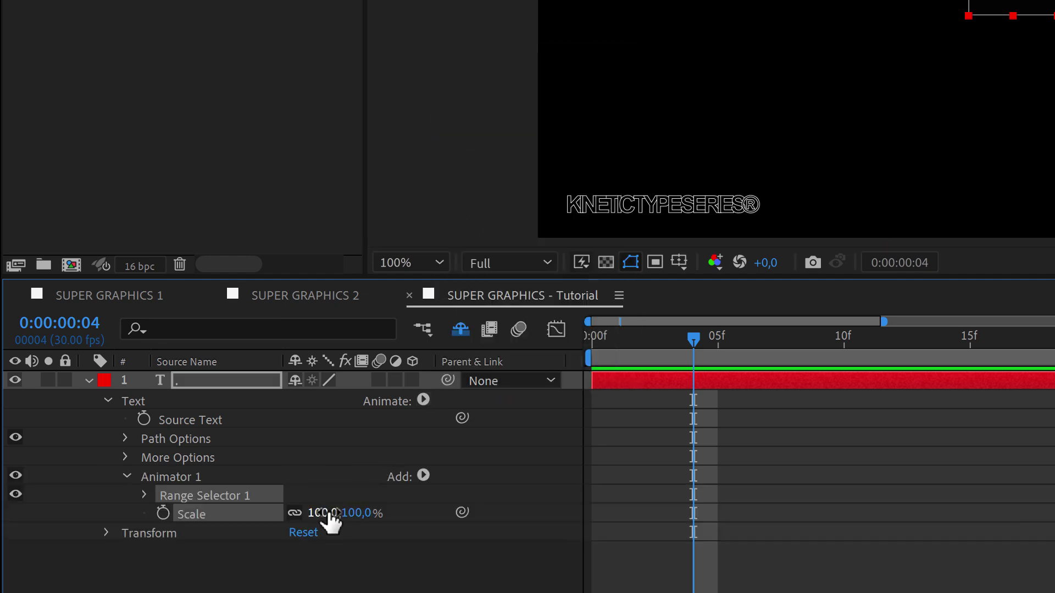
pyautogui.moveTo(193, 530); pyautogui.dragTo(198, 530)
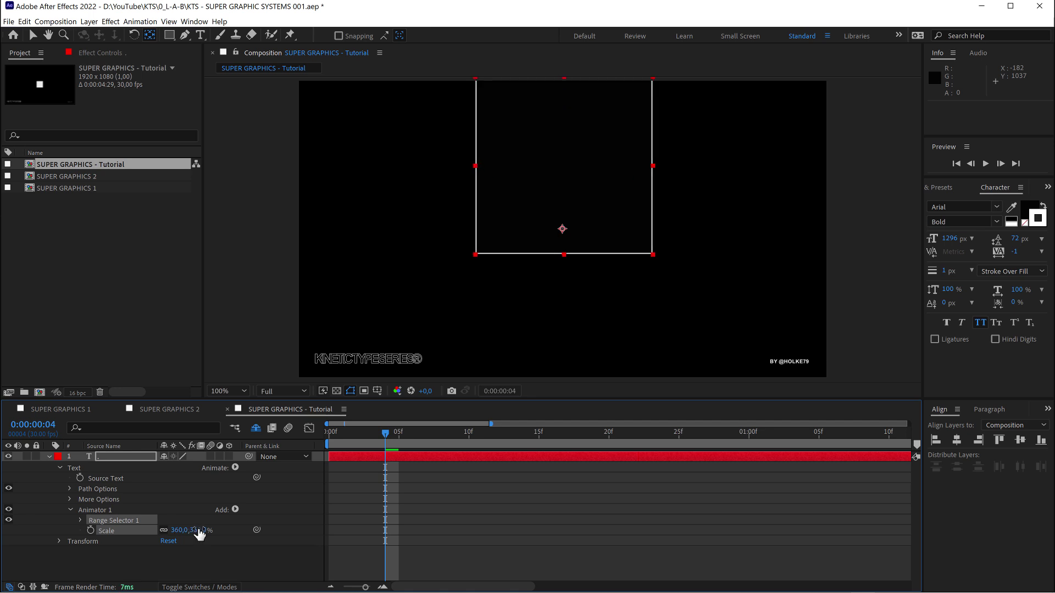
# Set the animator scale to 200% and reposition the square toward the upper left.
pyautogui.click(127, 456)
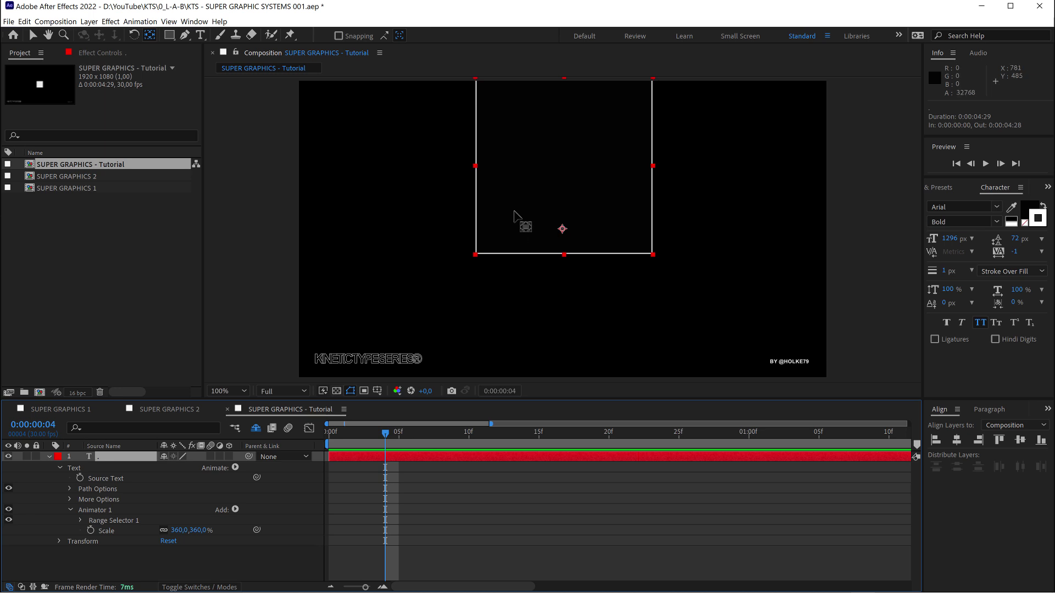
pyautogui.press('v')
pyautogui.moveTo(532, 163); pyautogui.dragTo(536, 222)
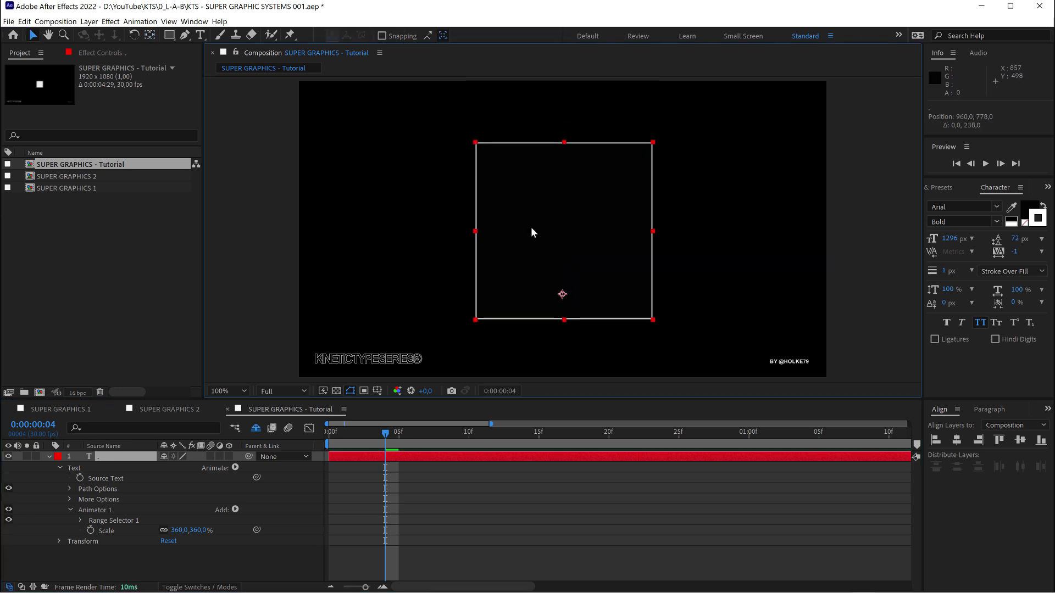
pyautogui.click(197, 531)
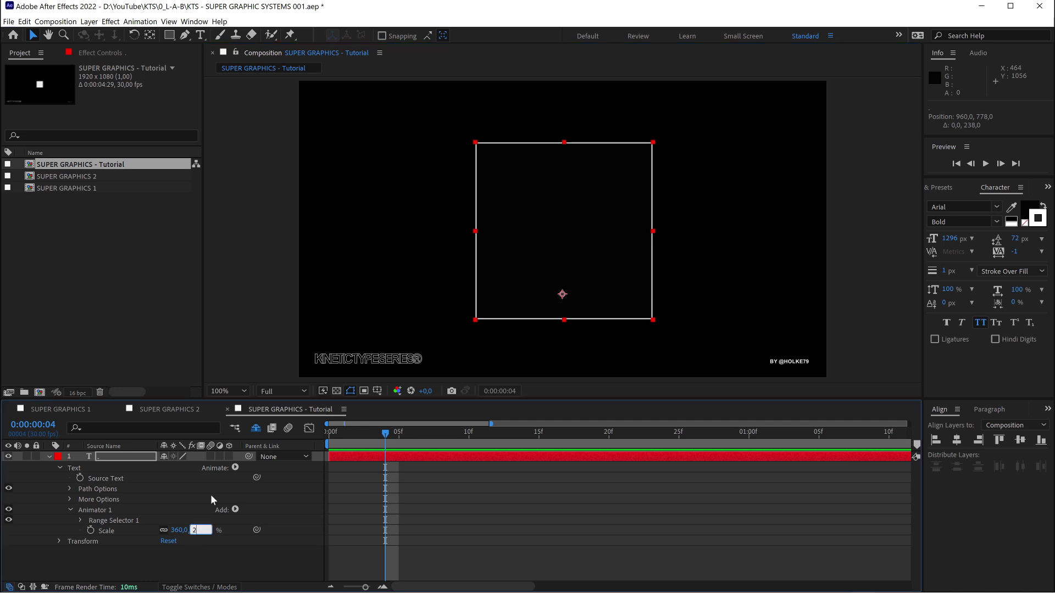
pyautogui.write('200')
pyautogui.press('Return')
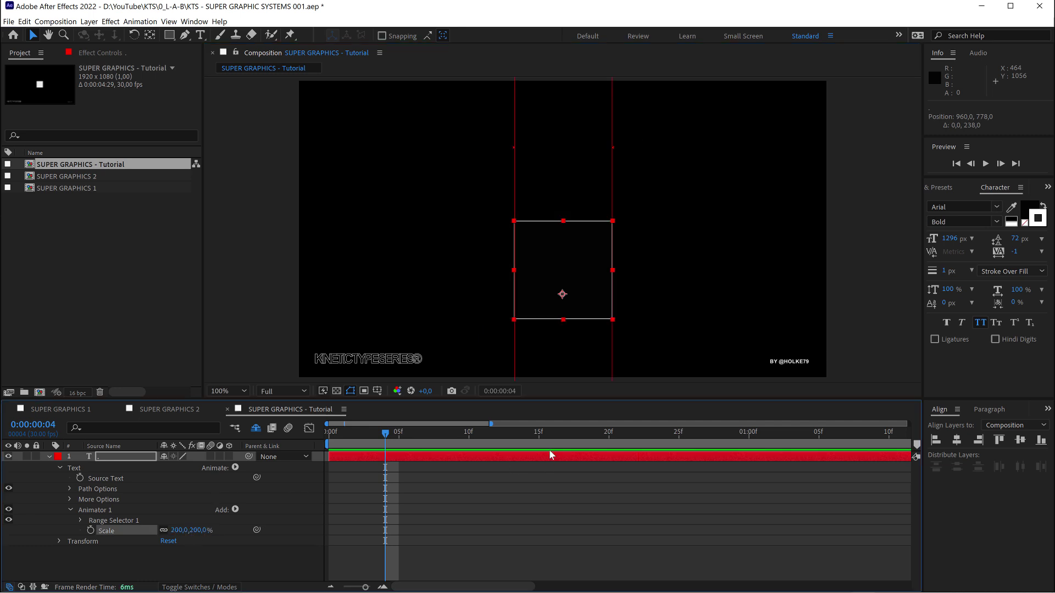
pyautogui.moveTo(563, 245); pyautogui.dragTo(365, 209)
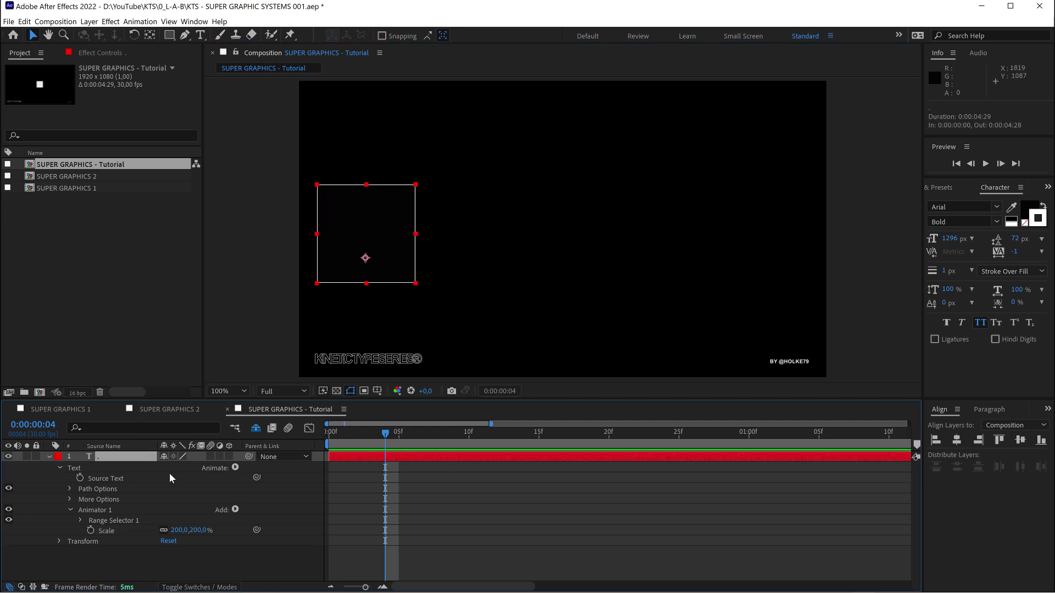
# Paste several more copies of the box character at the end of the text.
pyautogui.doubleClick(113, 460)
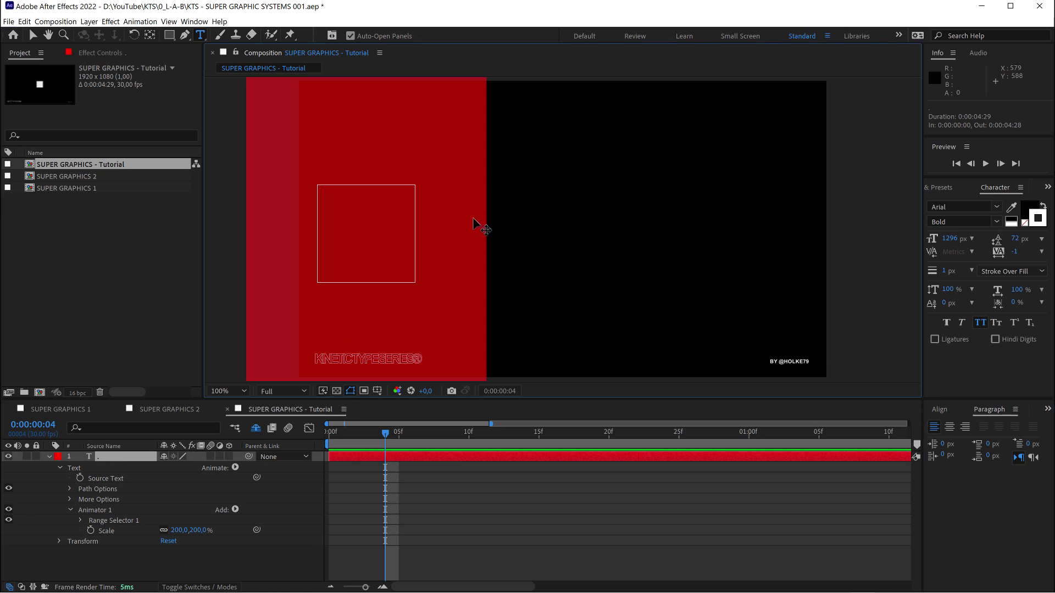
pyautogui.click(415, 217)
pyautogui.press('End')
pyautogui.hotkey('ctrl', 'v')
pyautogui.hotkey('ctrl', 'v')
pyautogui.hotkey('ctrl', 'v')
pyautogui.hotkey('ctrl', 'v')
pyautogui.hotkey('ctrl', 'v')
pyautogui.hotkey('ctrl', 'v')
pyautogui.hotkey('ctrl', 'v')
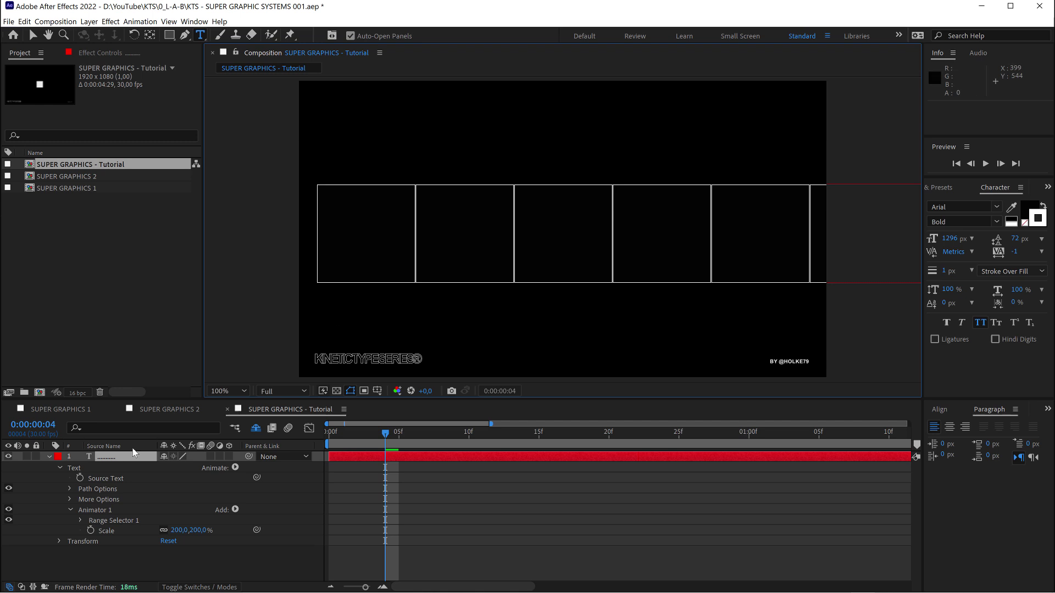
pyautogui.click(126, 459)
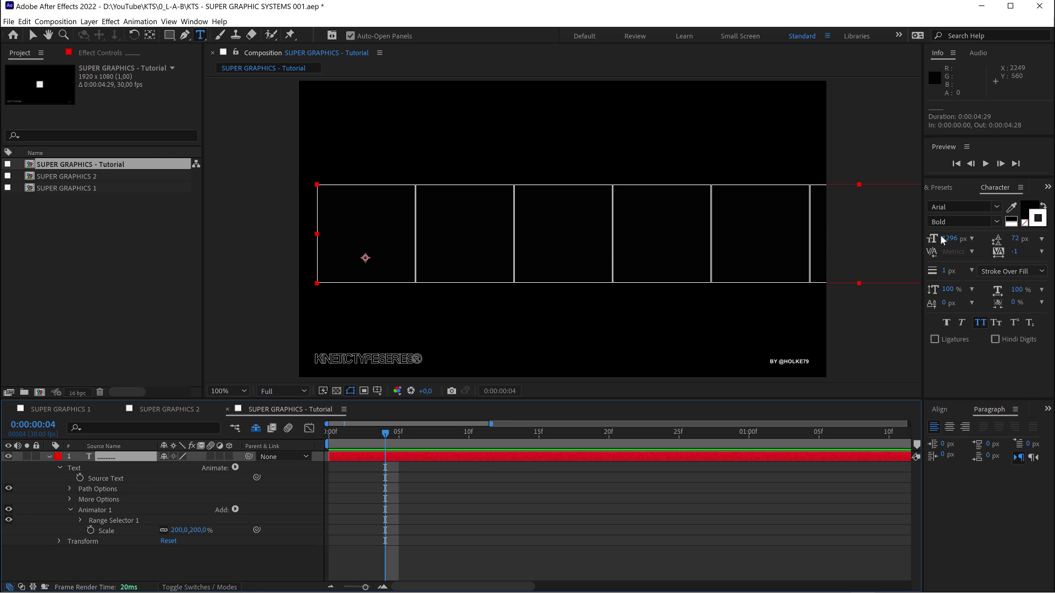
# Tighten the Character panel tracking to -269 so the boxes form thin stripes.
pyautogui.moveTo(1015, 256); pyautogui.dragTo(871, 249)
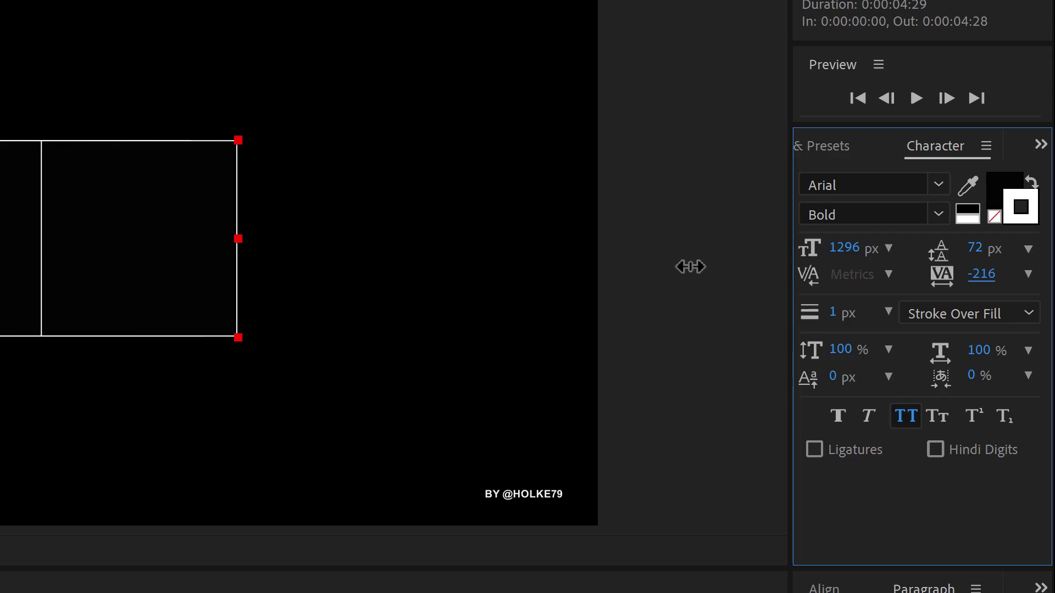
pyautogui.moveTo(690, 266); pyautogui.dragTo(643, 266)
pyautogui.moveTo(849, 248); pyautogui.dragTo(845, 248)
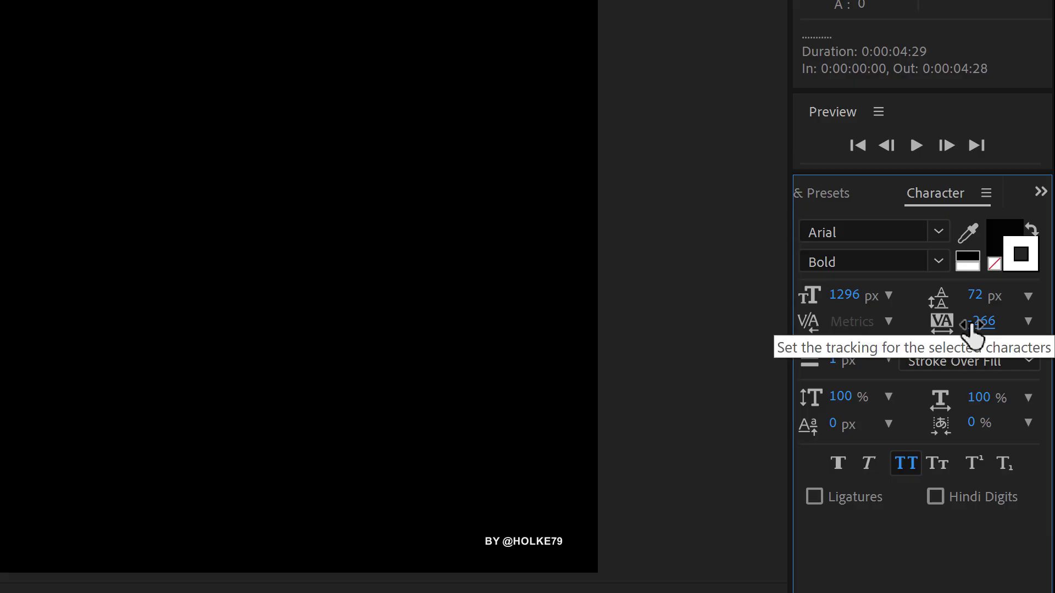
pyautogui.click(984, 322)
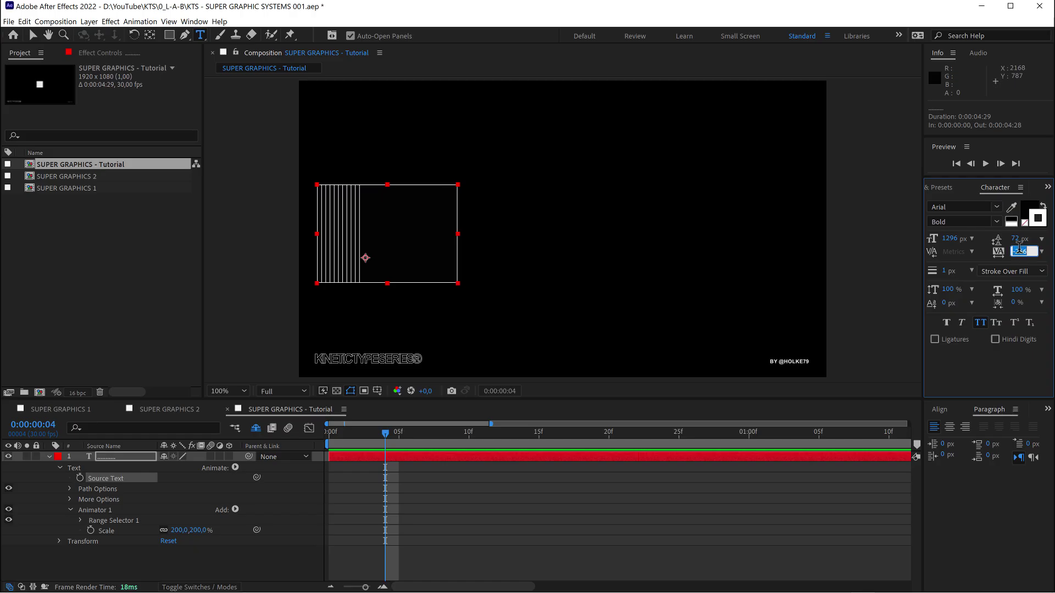
pyautogui.press('Down')
pyautogui.press('Down')
pyautogui.press('Down')
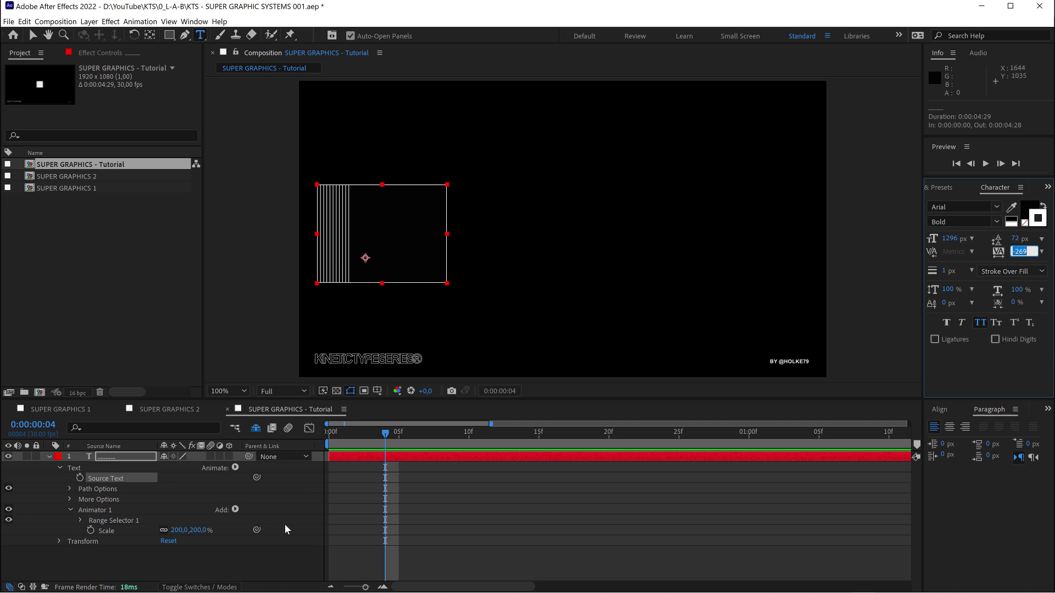
pyautogui.click(407, 483)
# Append a long run of periods to the striped text, then select Animator 1.
pyautogui.click(390, 461)
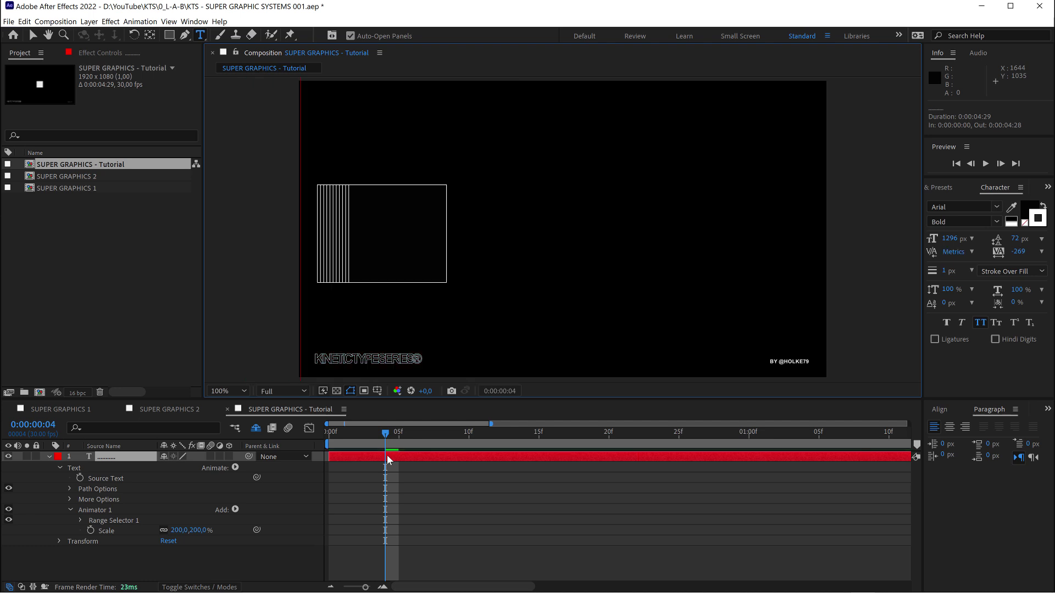
pyautogui.write('..............')
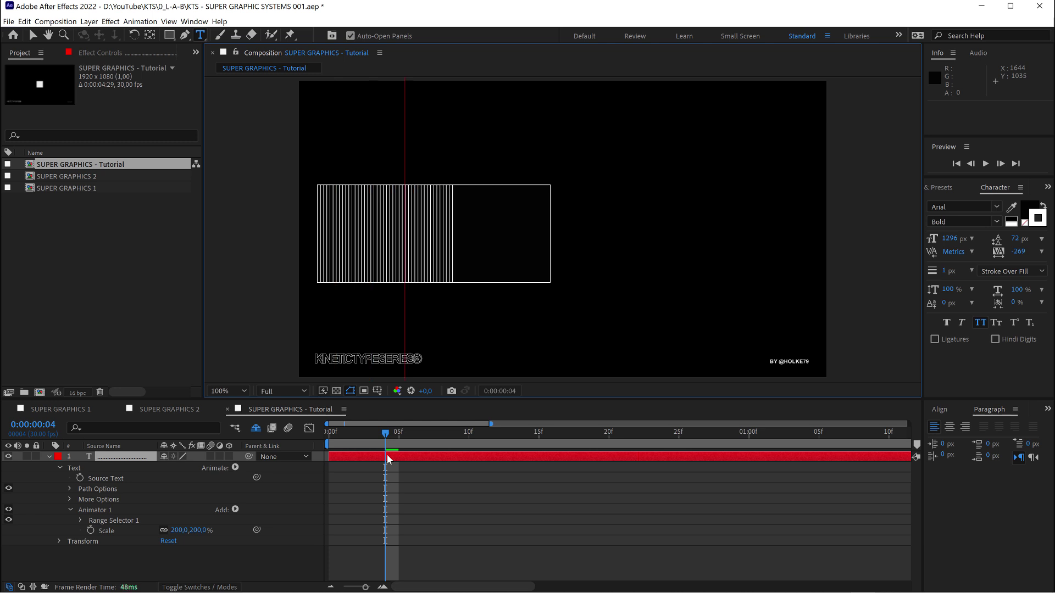
pyautogui.write('...')
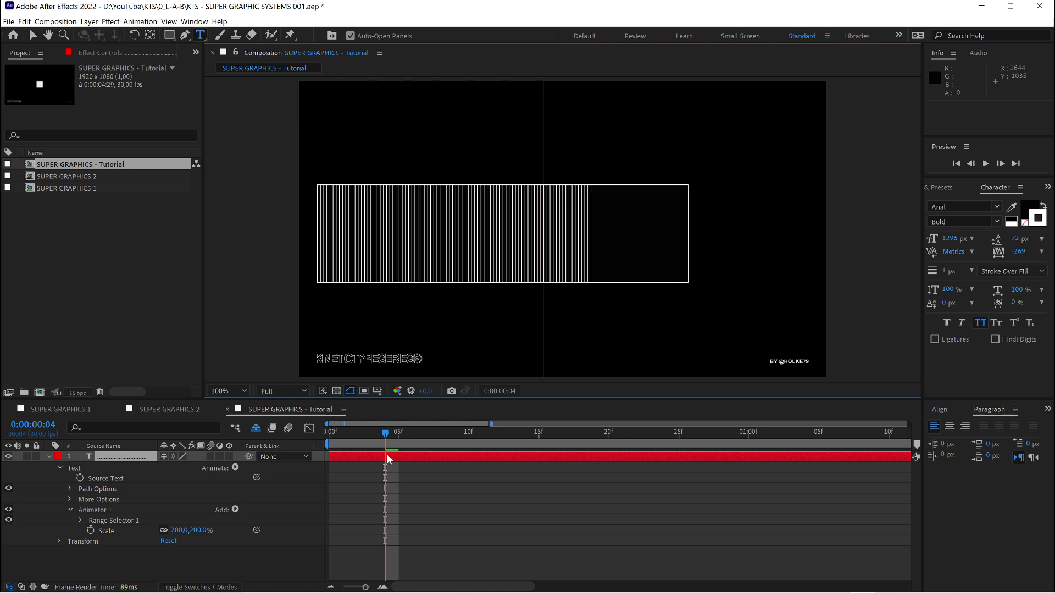
pyautogui.write('.........')
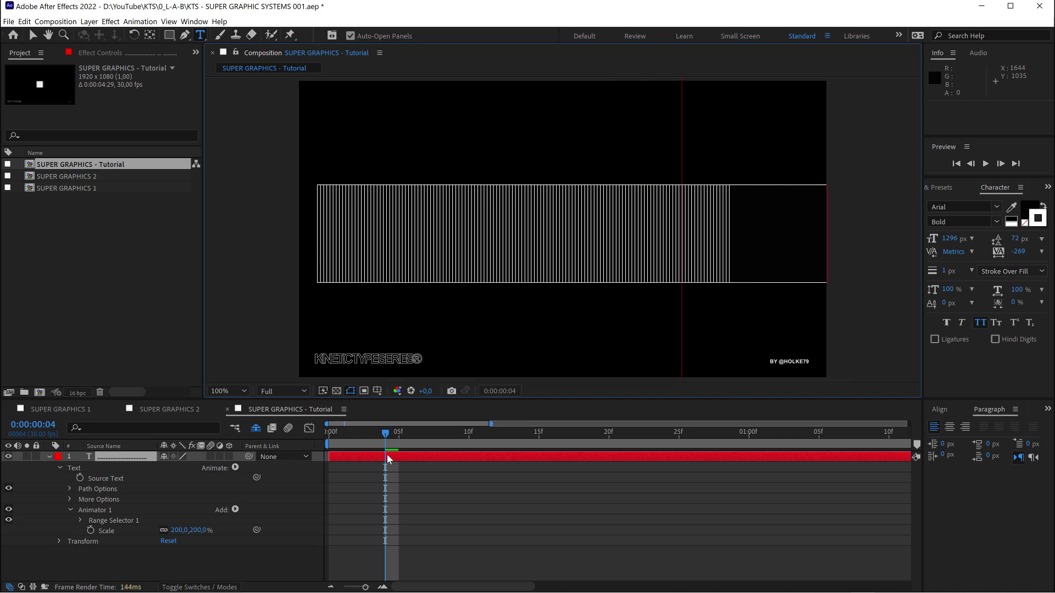
pyautogui.click(388, 460)
pyautogui.click(534, 460)
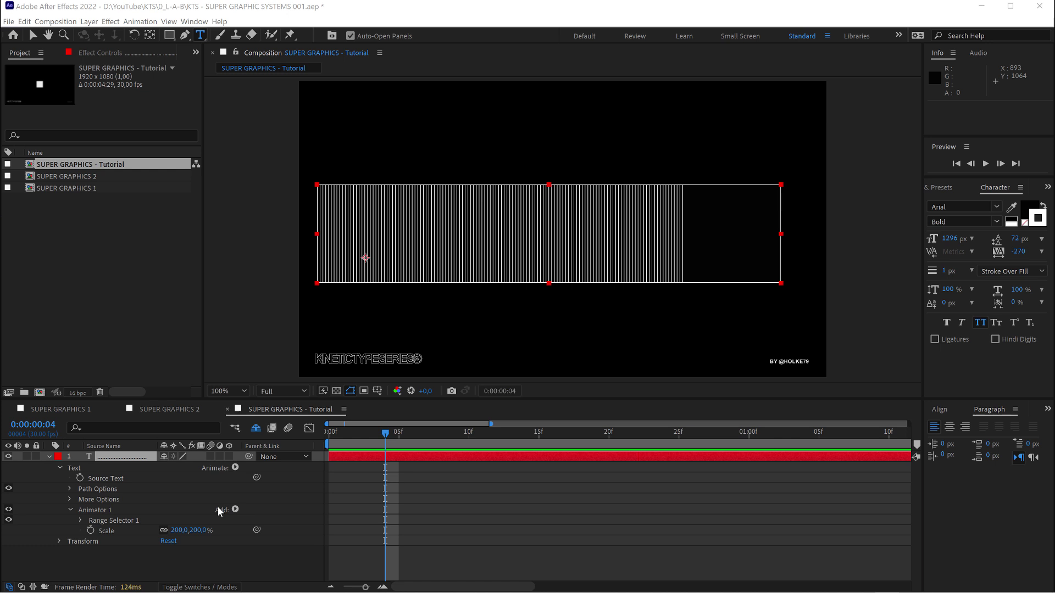
pyautogui.click(93, 512)
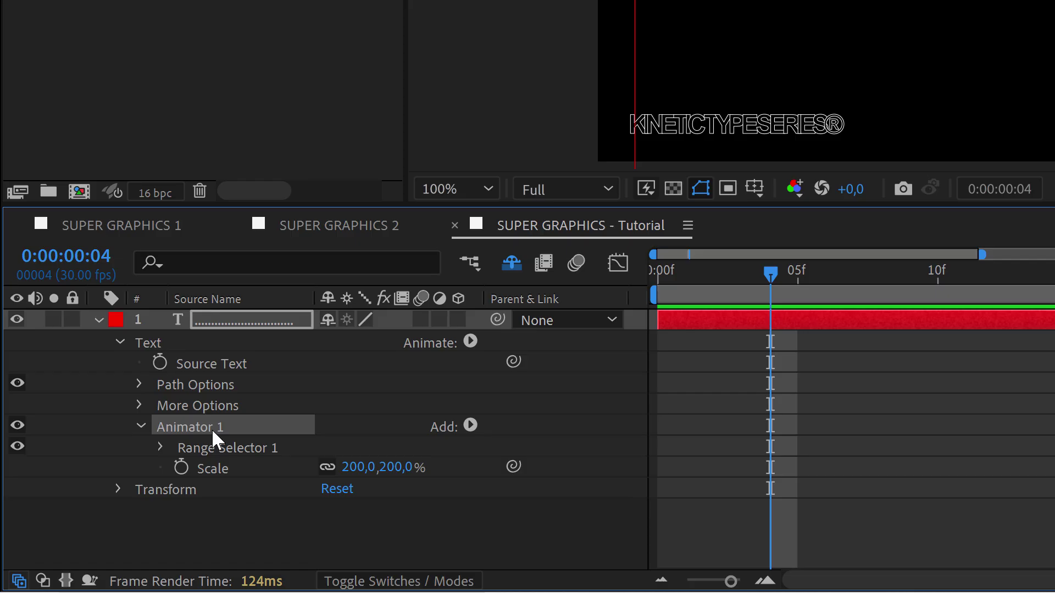
# Rename Animator 1 to 'Scale'.
pyautogui.press('Return')
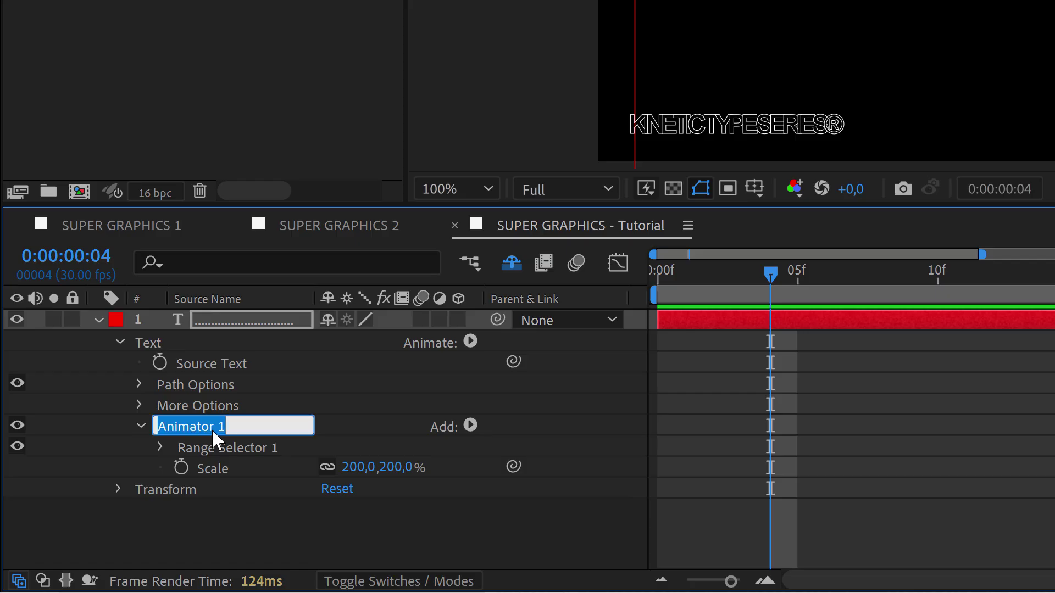
pyautogui.write('Scale')
pyautogui.press('Return')
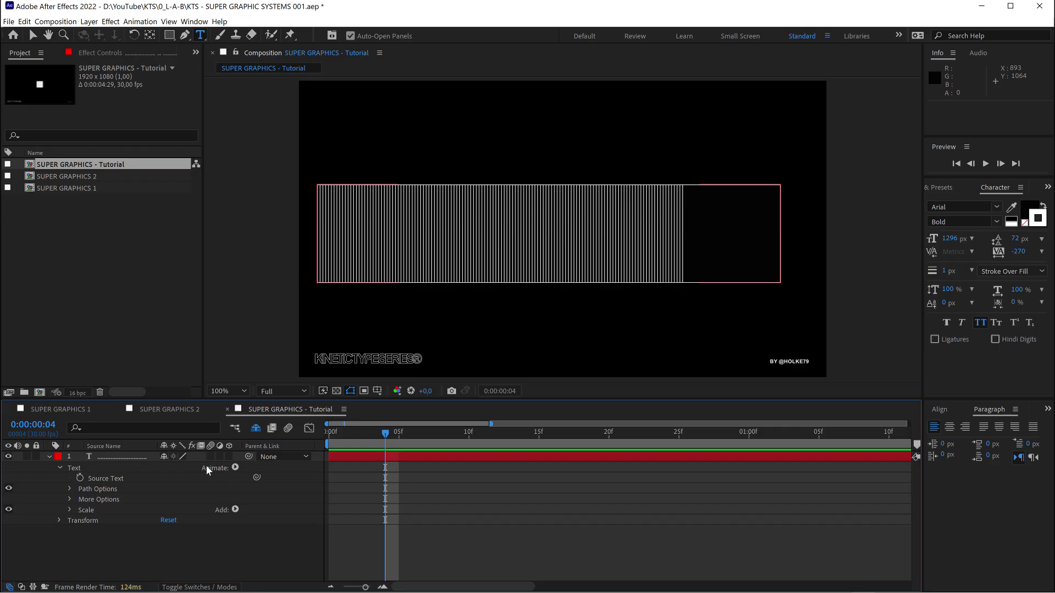
# Add a Position property to the animator and set its vertical offset to 100.
pyautogui.click(235, 468)
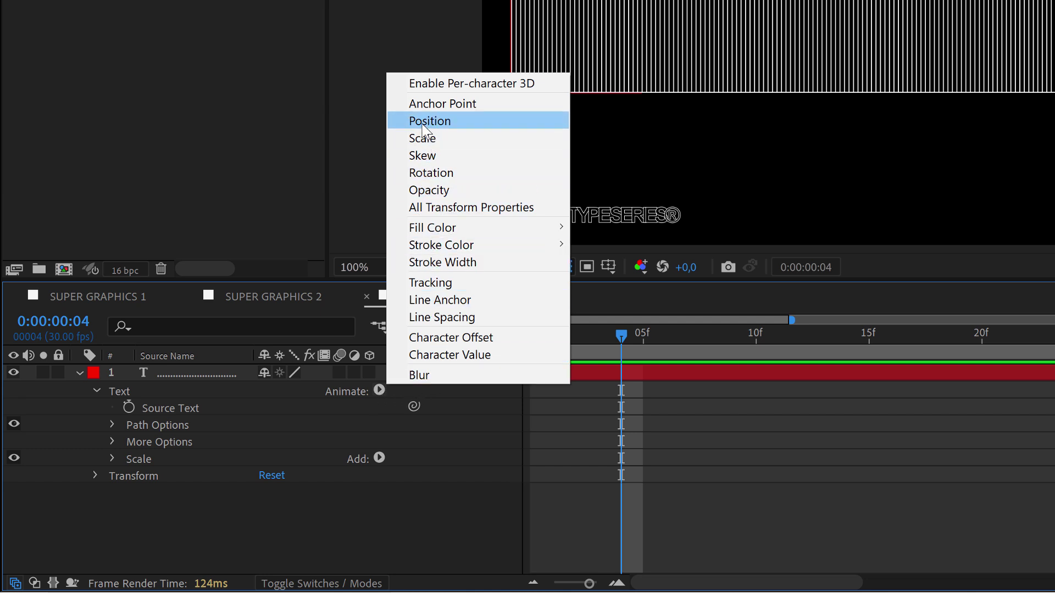
pyautogui.click(433, 124)
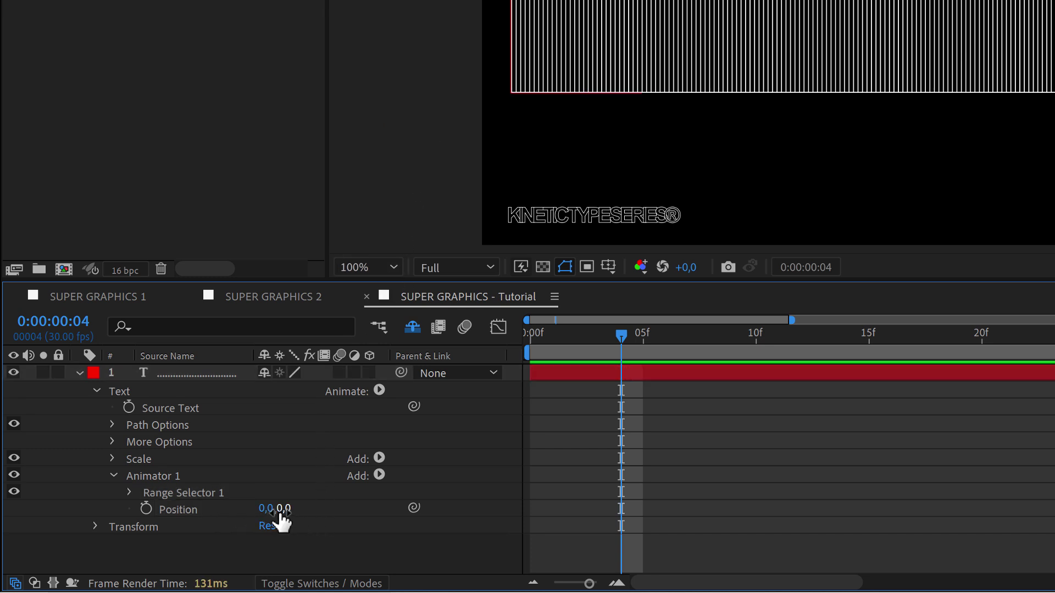
pyautogui.moveTo(280, 514); pyautogui.dragTo(352, 514)
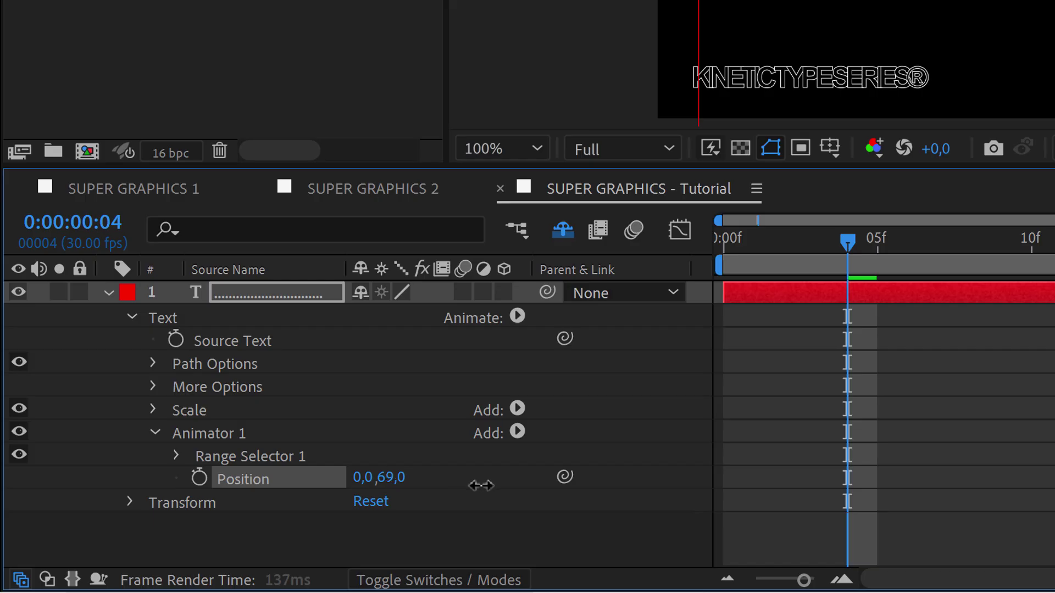
pyautogui.moveTo(481, 485); pyautogui.dragTo(519, 488)
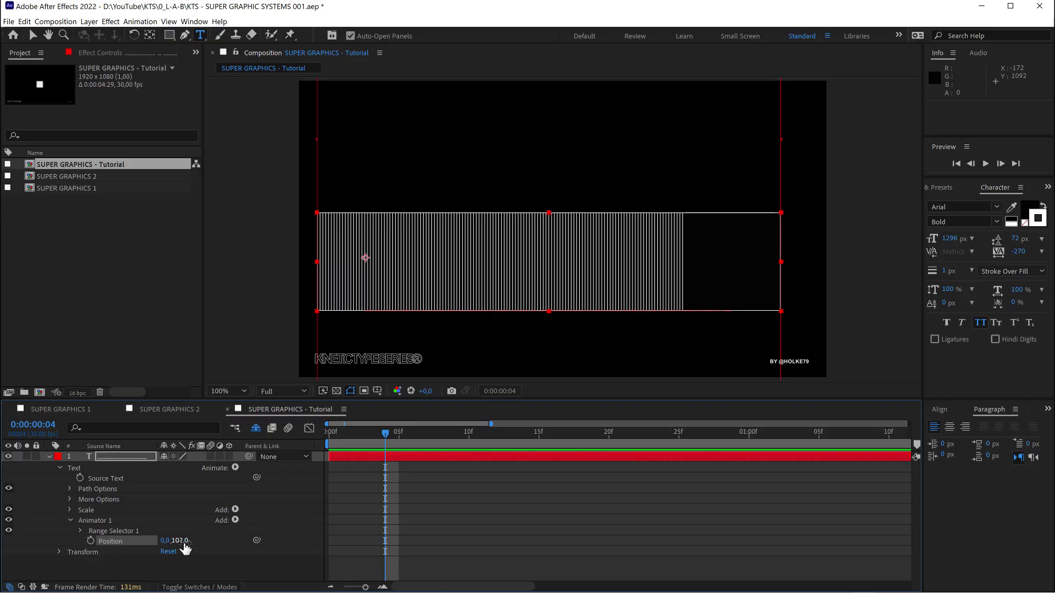
pyautogui.click(391, 478)
pyautogui.write('100')
pyautogui.press('Return')
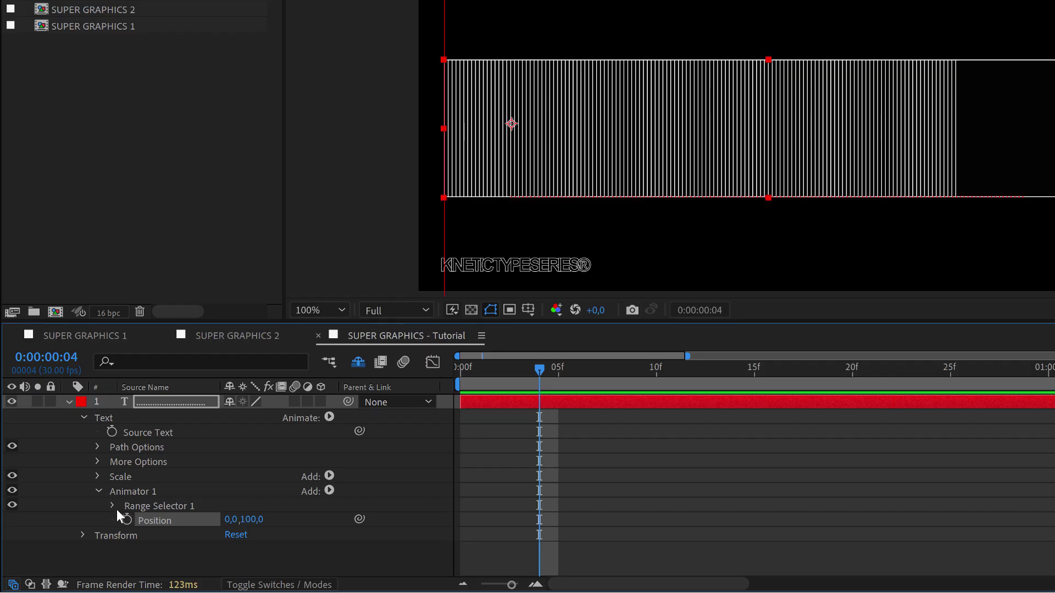
# Set Range Selector 1's Advanced Shape to Smooth so the stripes curve into a wave.
pyautogui.click(112, 505)
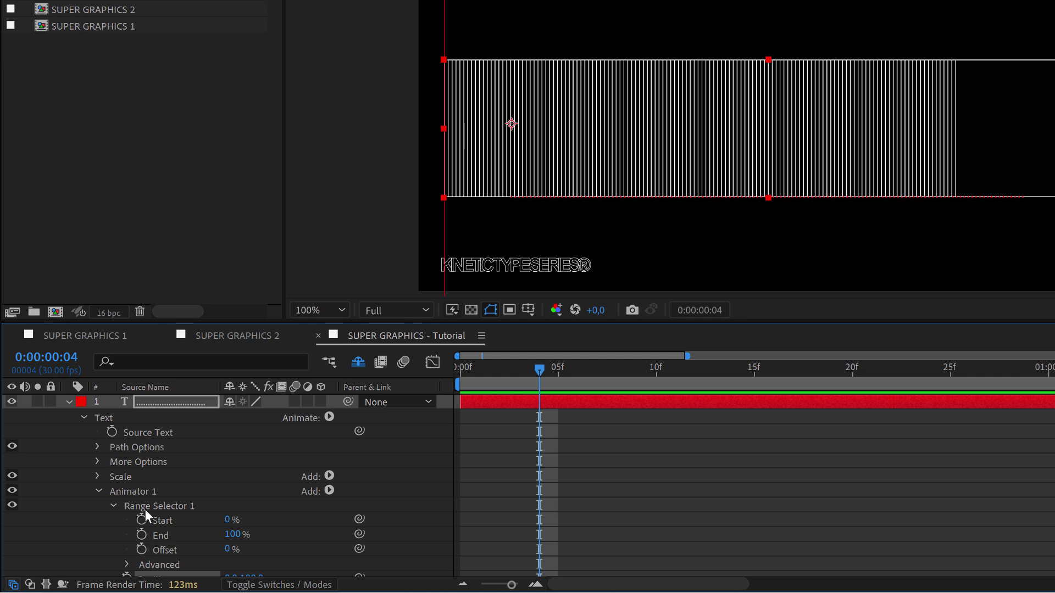
pyautogui.scroll(-1, 149, 506)
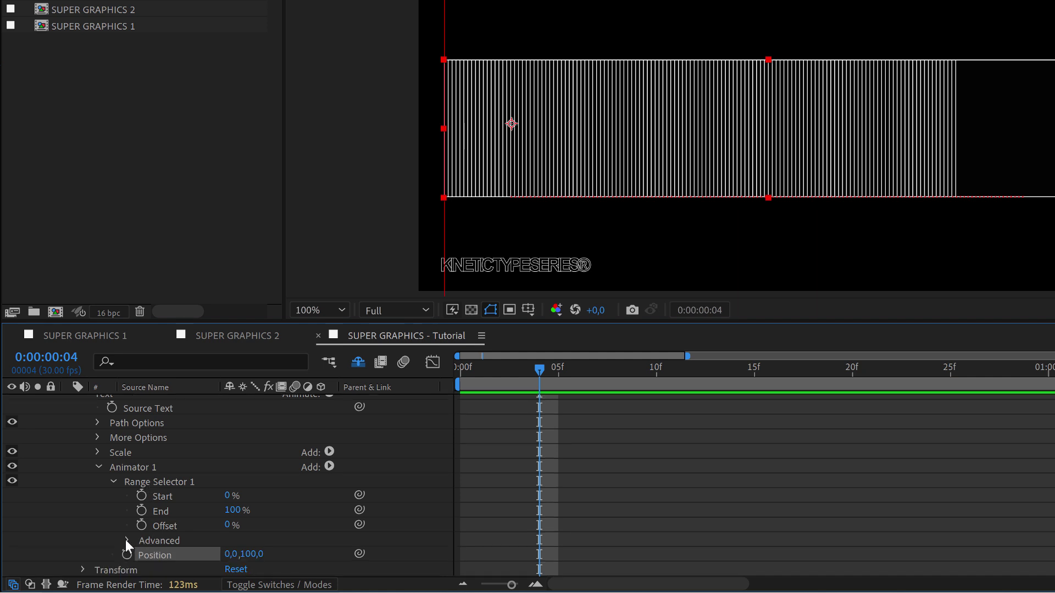
pyautogui.click(127, 540)
pyautogui.scroll(-4, 226, 533)
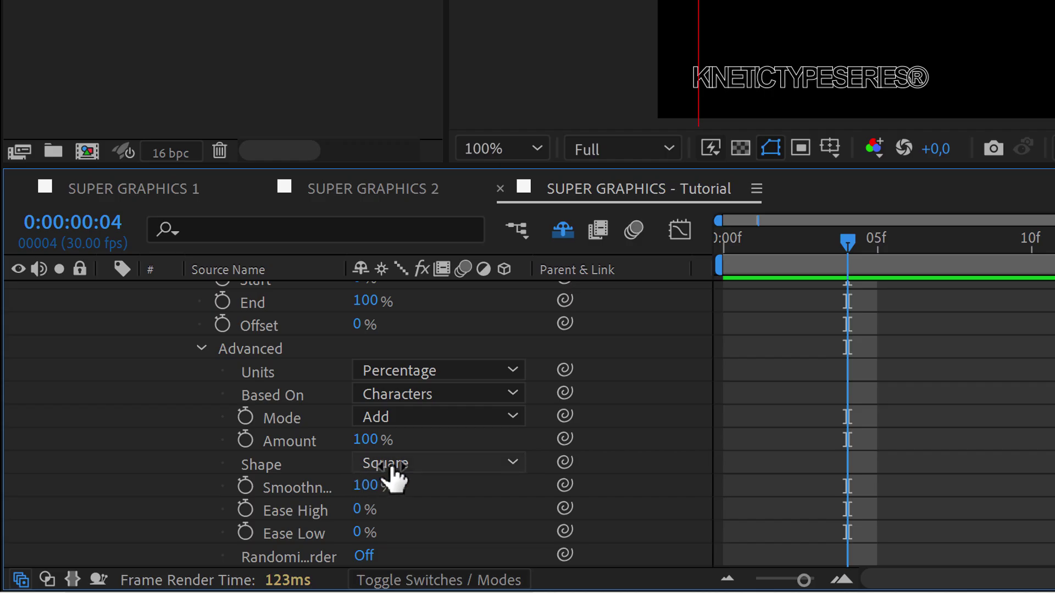
pyautogui.click(391, 465)
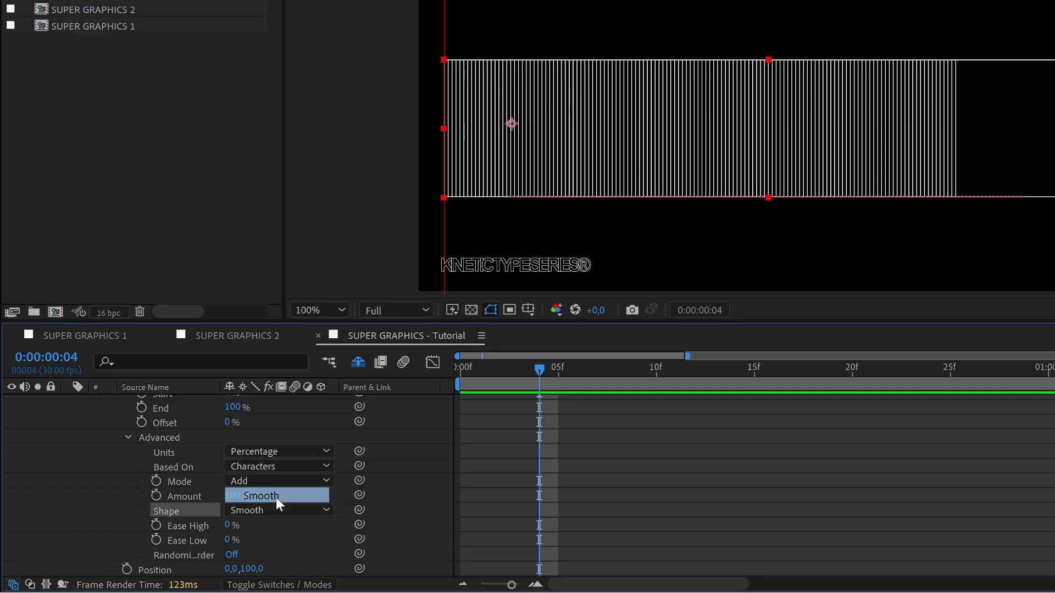
pyautogui.click(433, 442)
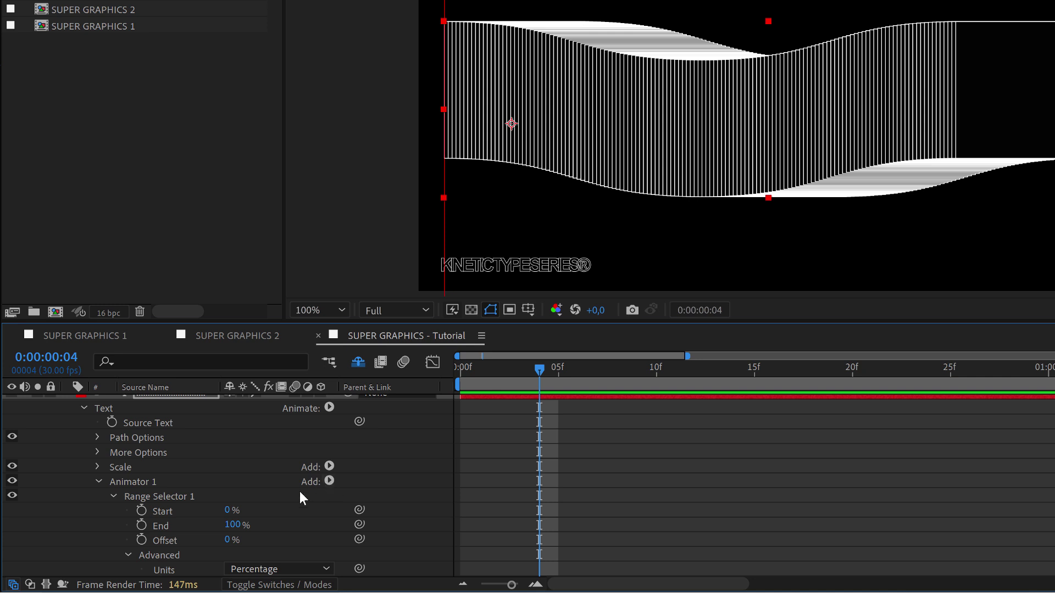
# Deepen the wave by scrubbing the animator's Position Y to 142.
pyautogui.scroll(-5, 285, 496)
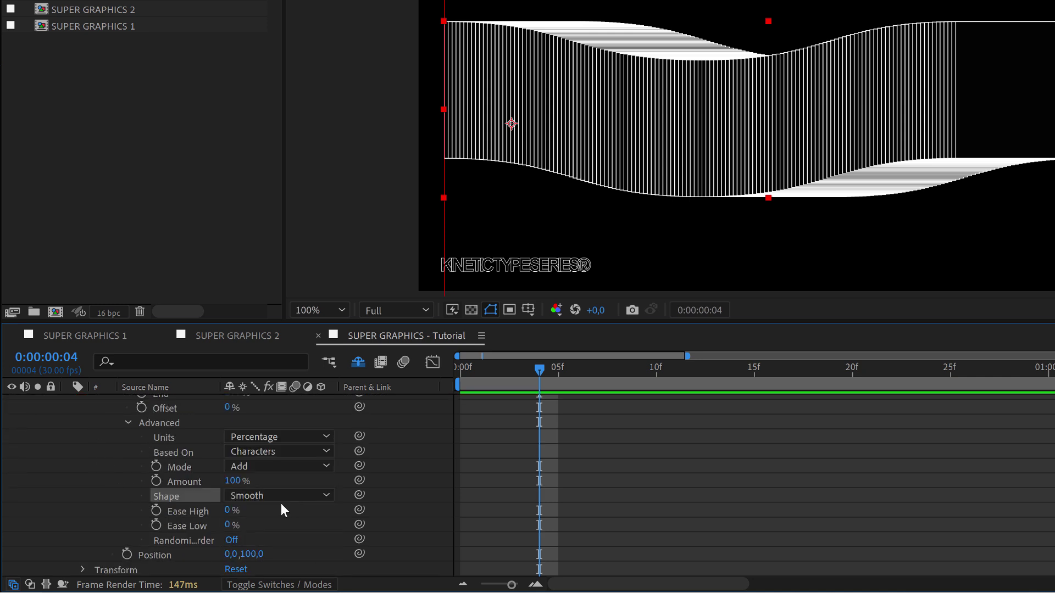
pyautogui.moveTo(261, 548); pyautogui.dragTo(287, 552)
pyautogui.scroll(2, 482, 420)
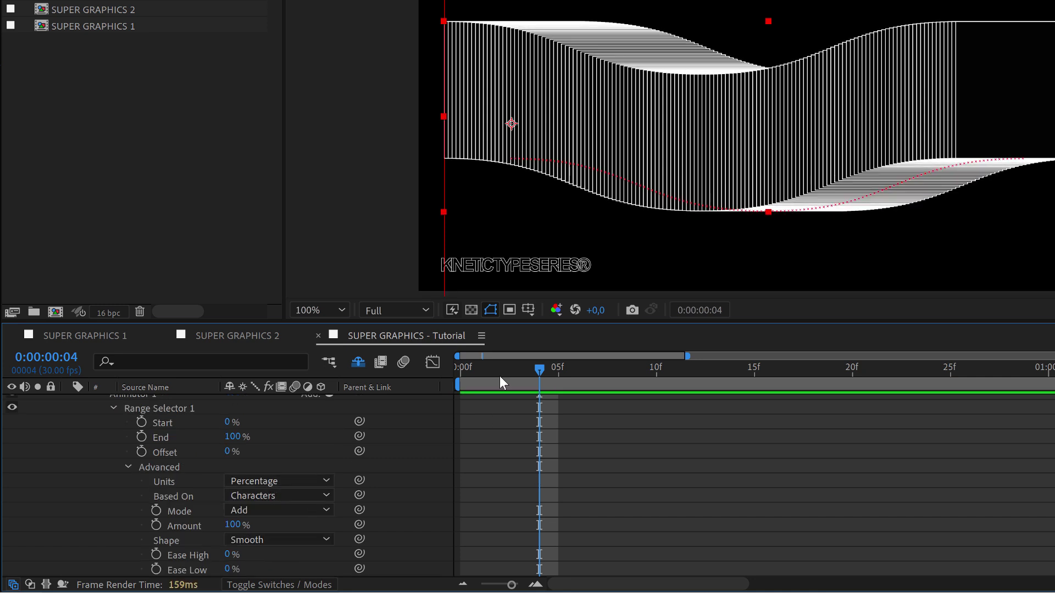
# Keyframe the range Offset from -100% at frame 0 to 100% at about 3 seconds.
pyautogui.moveTo(498, 375); pyautogui.dragTo(461, 374)
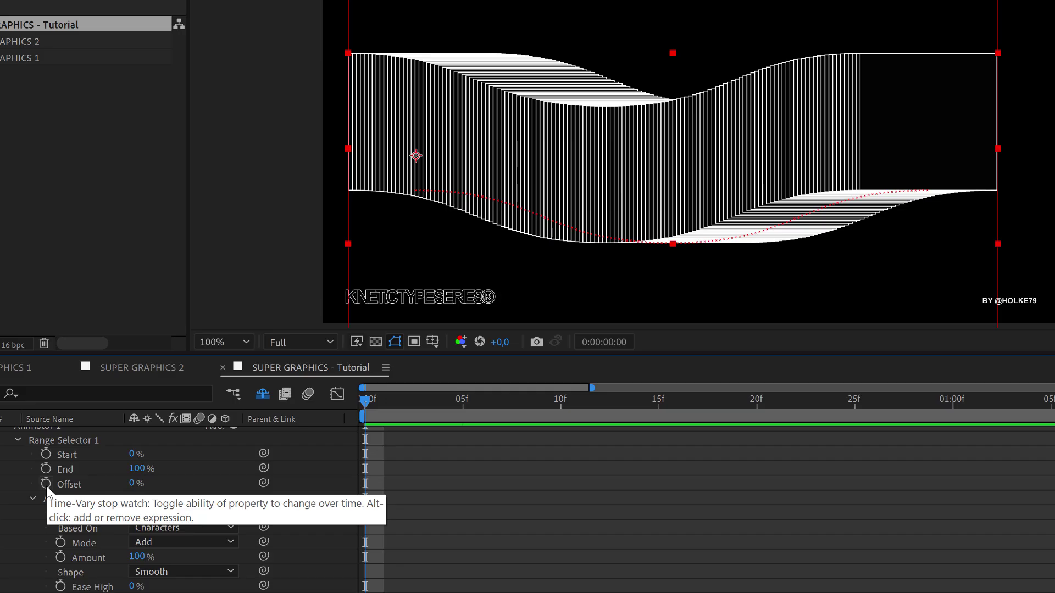
pyautogui.click(46, 484)
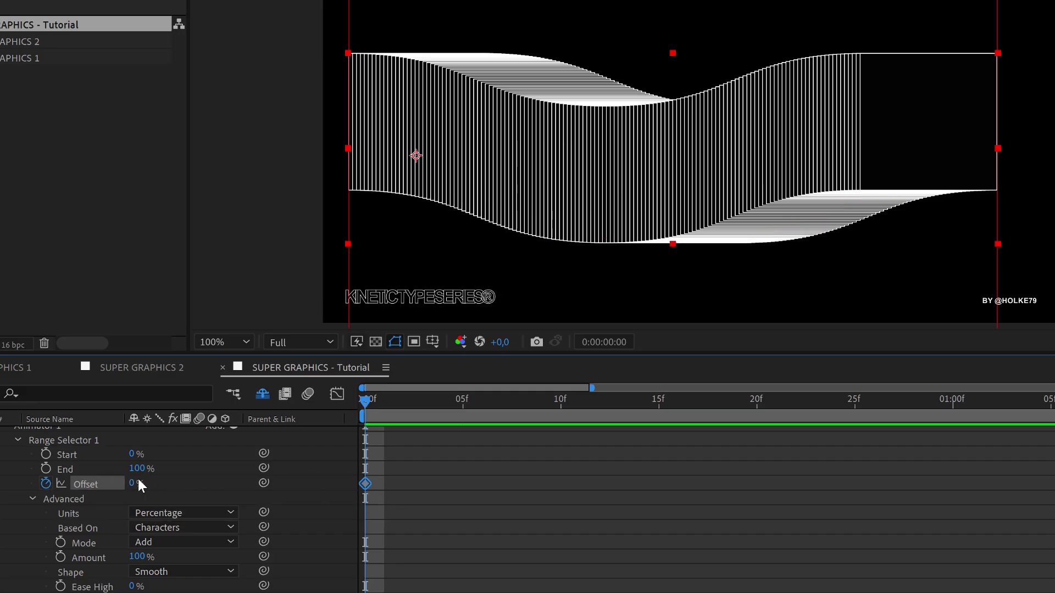
pyautogui.moveTo(138, 479); pyautogui.dragTo(40, 482)
pyautogui.moveTo(402, 410); pyautogui.dragTo(537, 436)
pyautogui.press('-')
pyautogui.press('-')
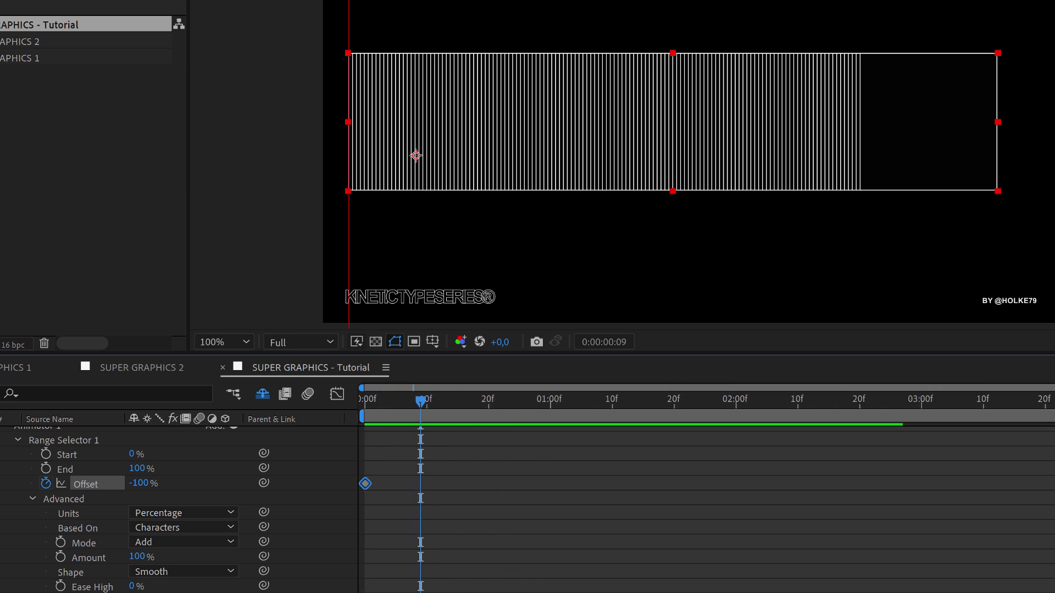
pyautogui.moveTo(687, 413); pyautogui.dragTo(923, 416)
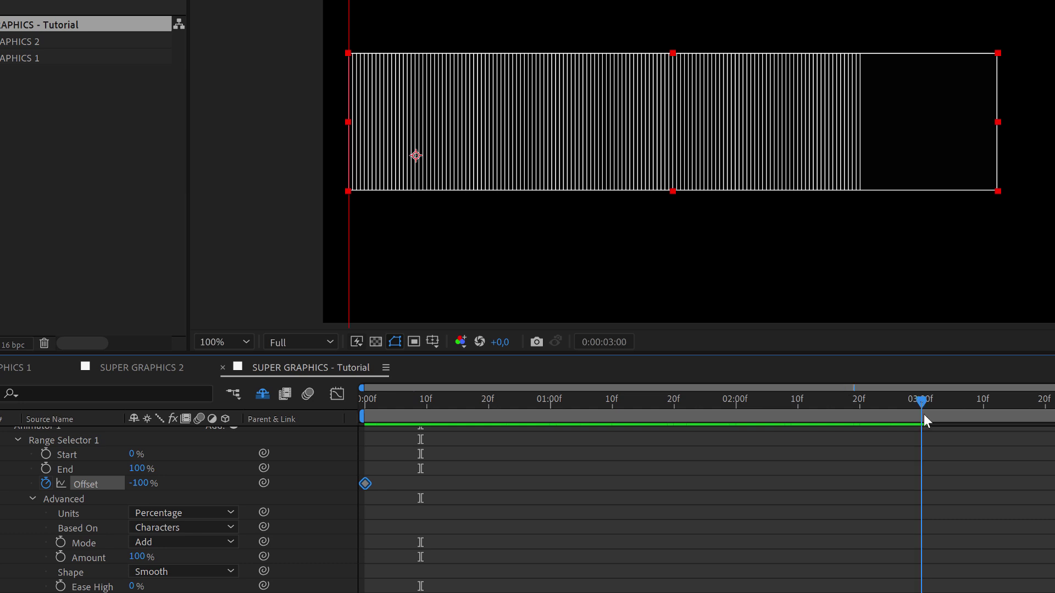
pyautogui.click(140, 484)
pyautogui.write('100')
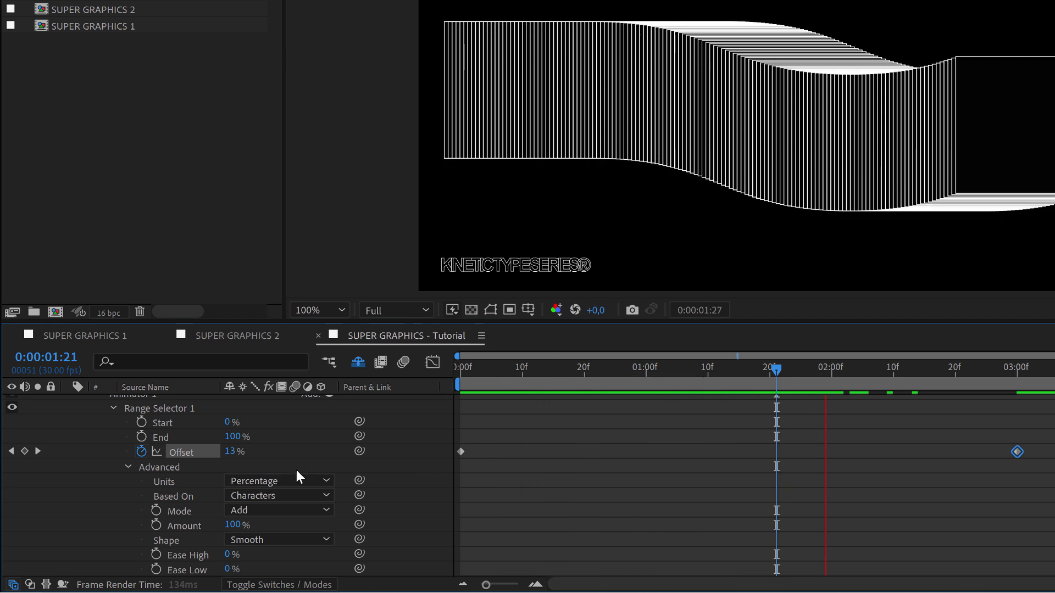
# Add a Rotation property to Animator 1 at 0:00:01:08.
pyautogui.press('space')
pyautogui.scroll(1, 295, 470)
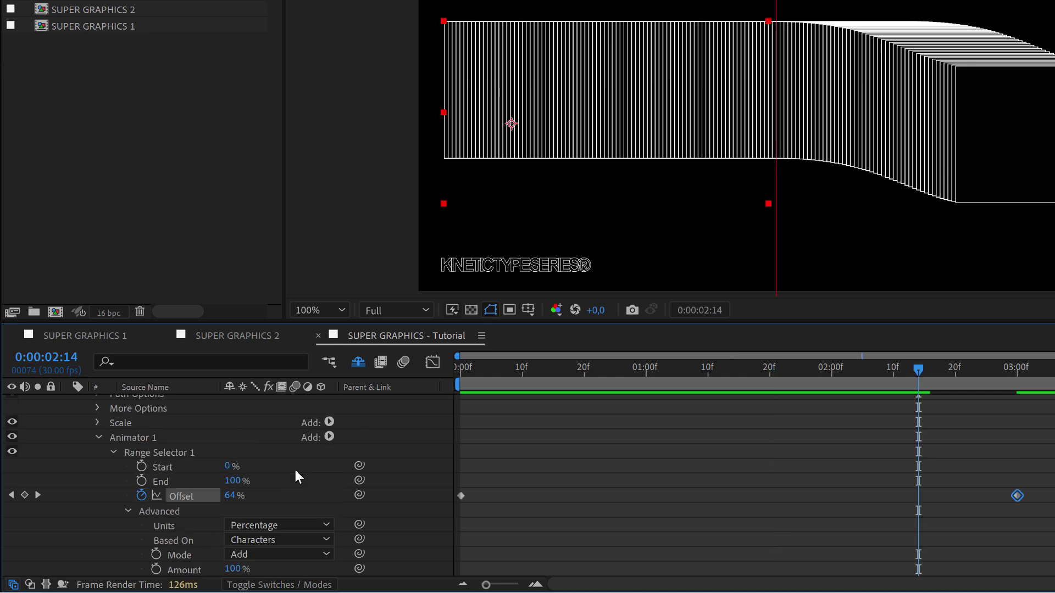
pyautogui.click(116, 442)
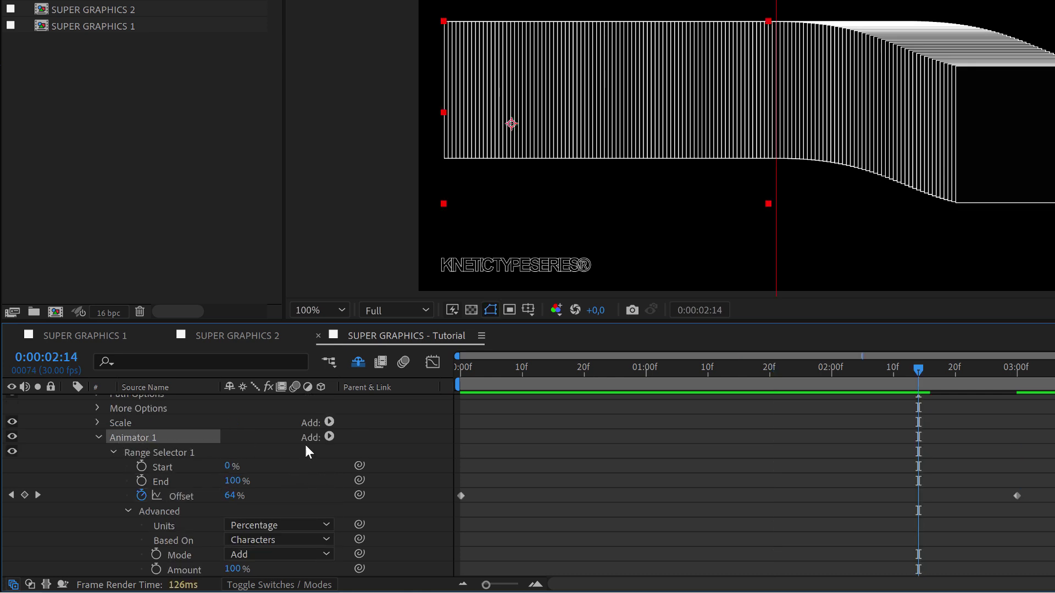
pyautogui.moveTo(710, 372); pyautogui.dragTo(694, 371)
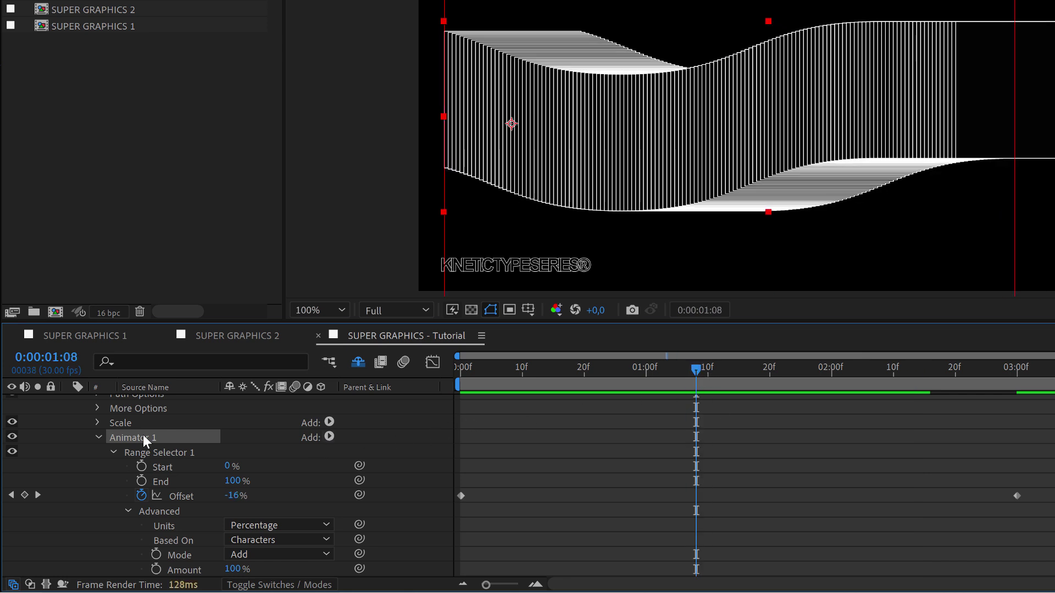
pyautogui.click(330, 438)
pyautogui.moveTo(336, 441)
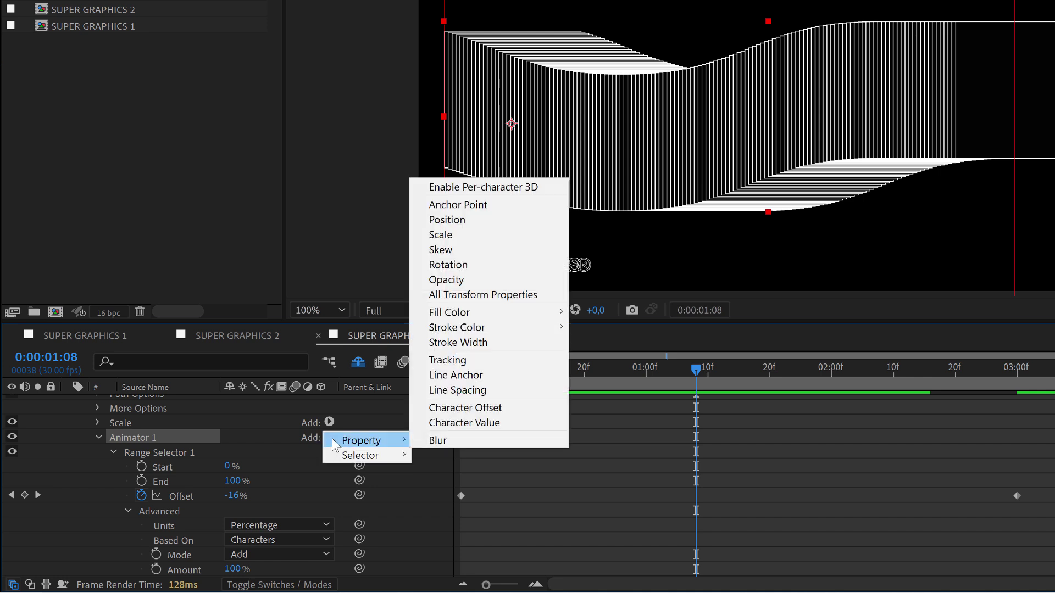
pyautogui.click(493, 267)
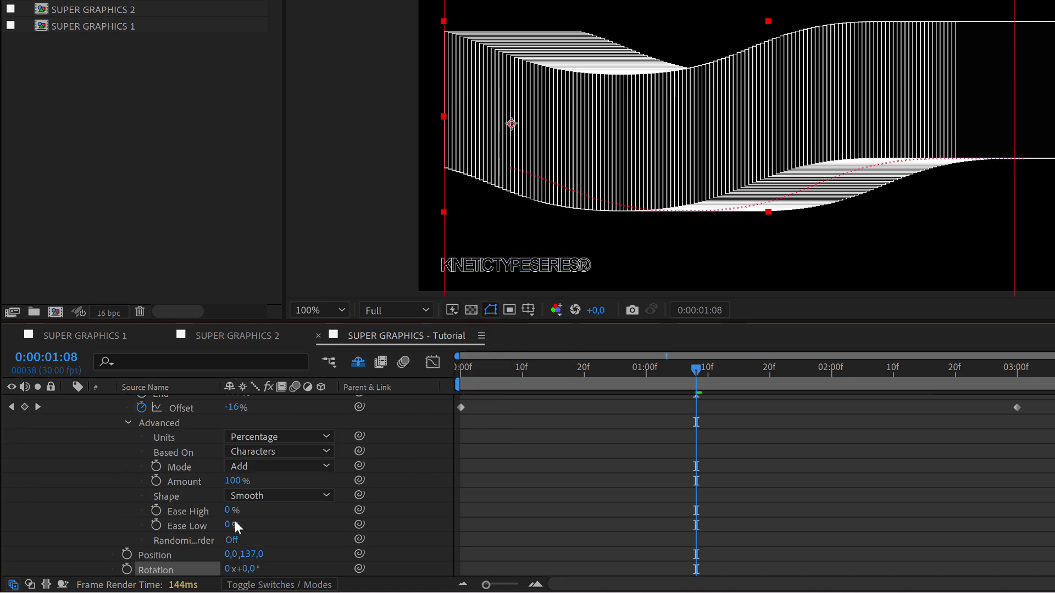
# Set Rotation to 0x+81° and preview the twisting wave with layer handles hidden.
pyautogui.scroll(-1, 235, 525)
pyautogui.moveTo(250, 555); pyautogui.dragTo(354, 553)
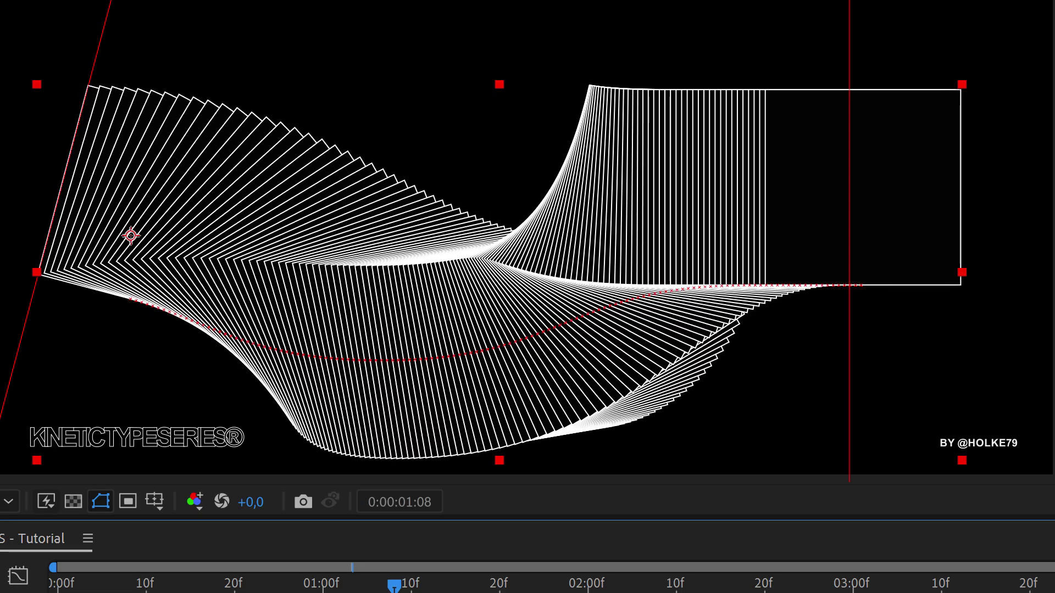
pyautogui.hotkey('ctrl', 'shift', 'h')
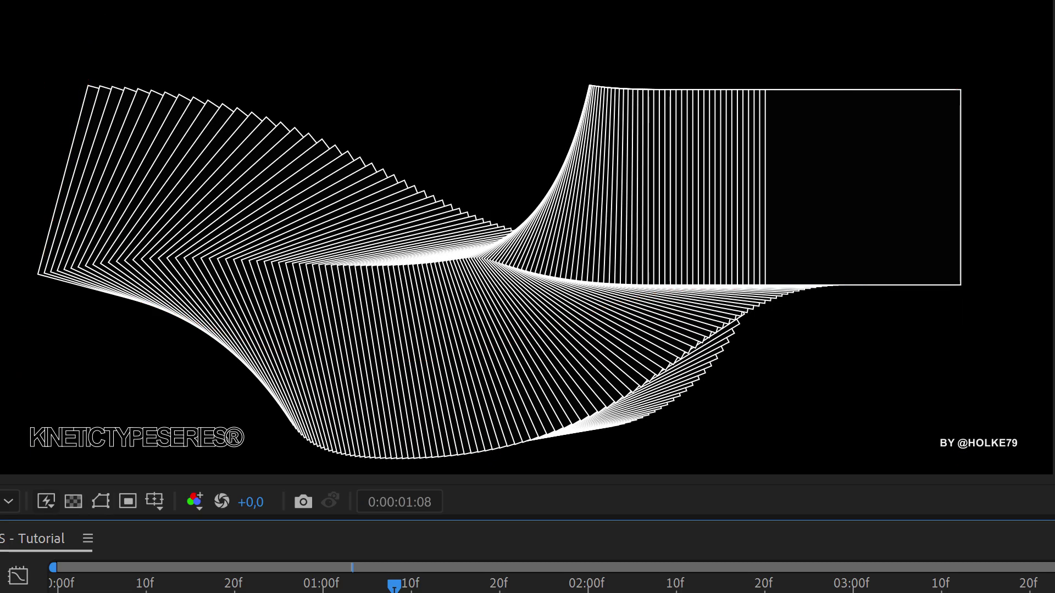
pyautogui.press('space')
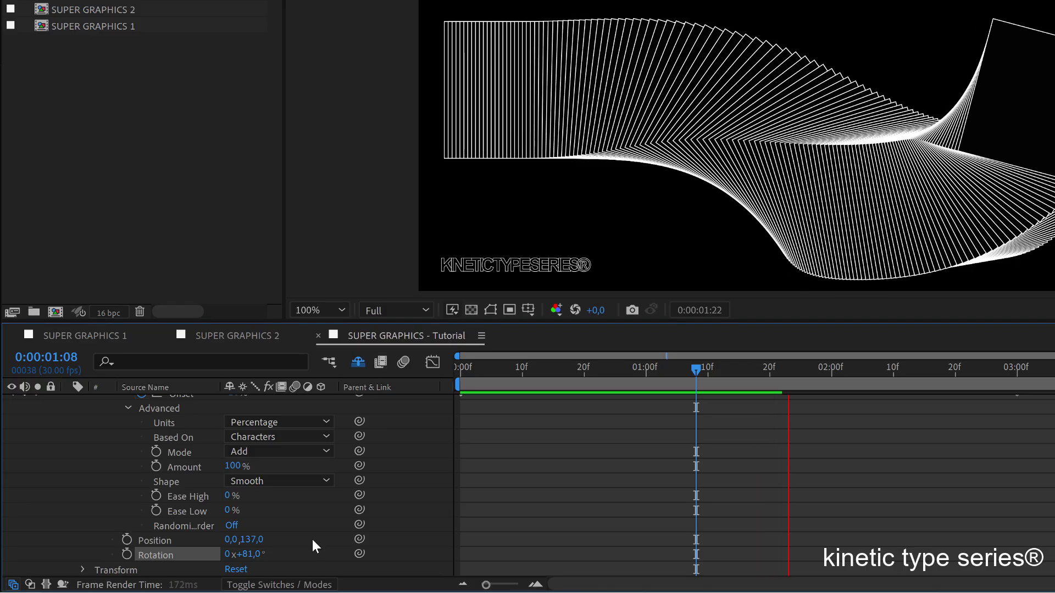
pyautogui.press('space')
pyautogui.scroll(2, 308, 498)
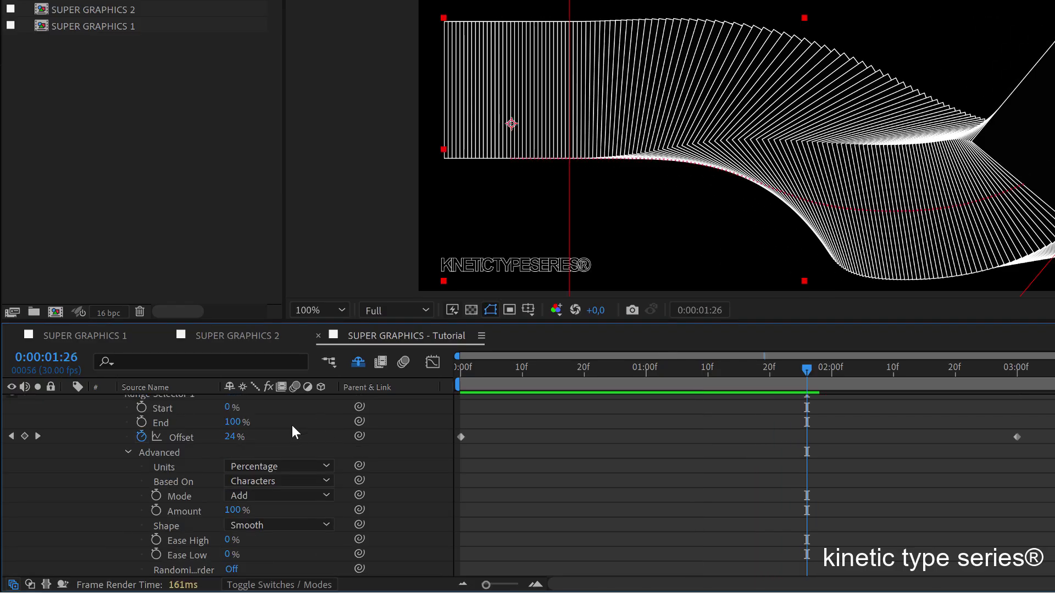
pyautogui.scroll(1, 291, 432)
# Add an RGB Fill Color to Animator 1 and set it to white (FFFFFF).
pyautogui.click(326, 424)
pyautogui.moveTo(357, 428)
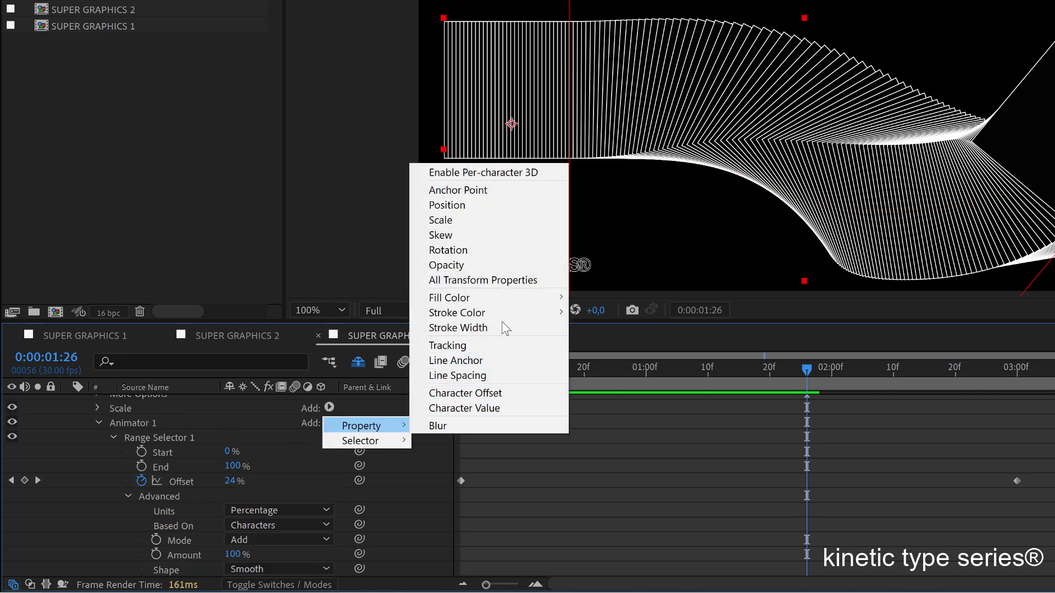
pyautogui.moveTo(514, 301)
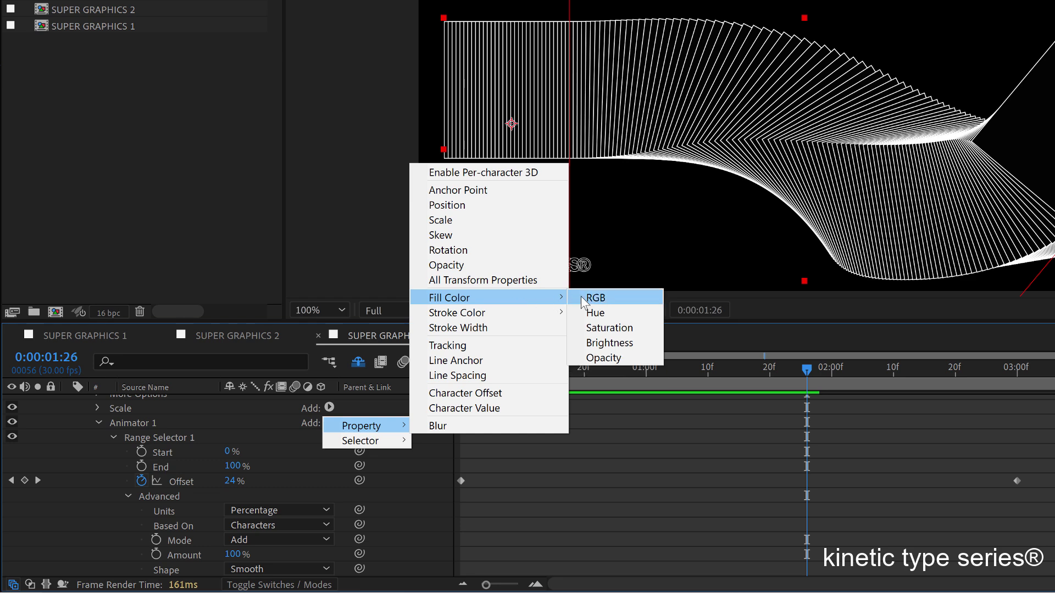
pyautogui.click(584, 301)
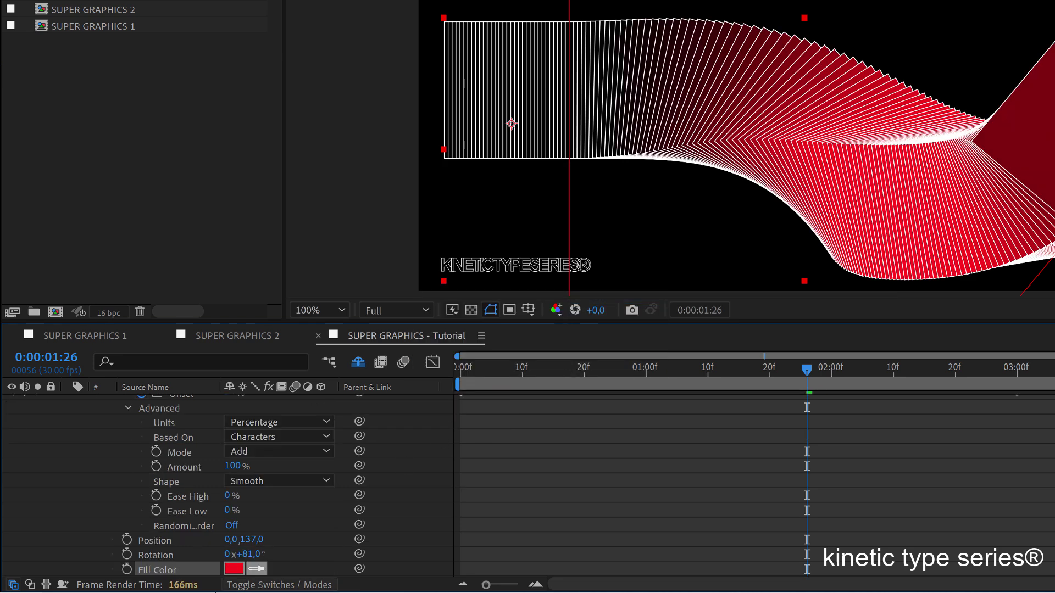
pyautogui.click(233, 568)
pyautogui.moveTo(587, 220); pyautogui.dragTo(503, 78)
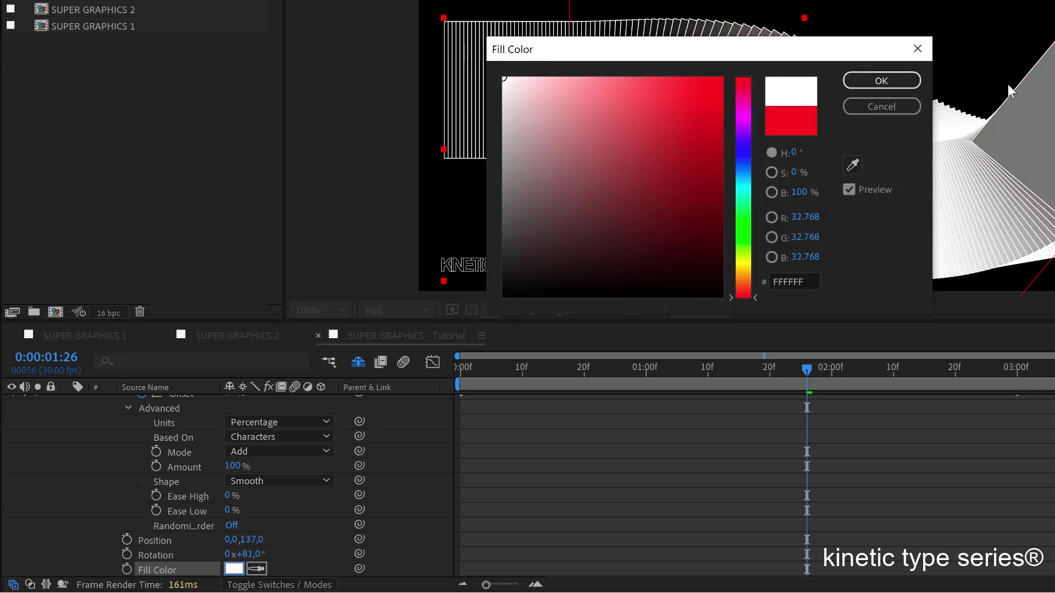
pyautogui.click(881, 80)
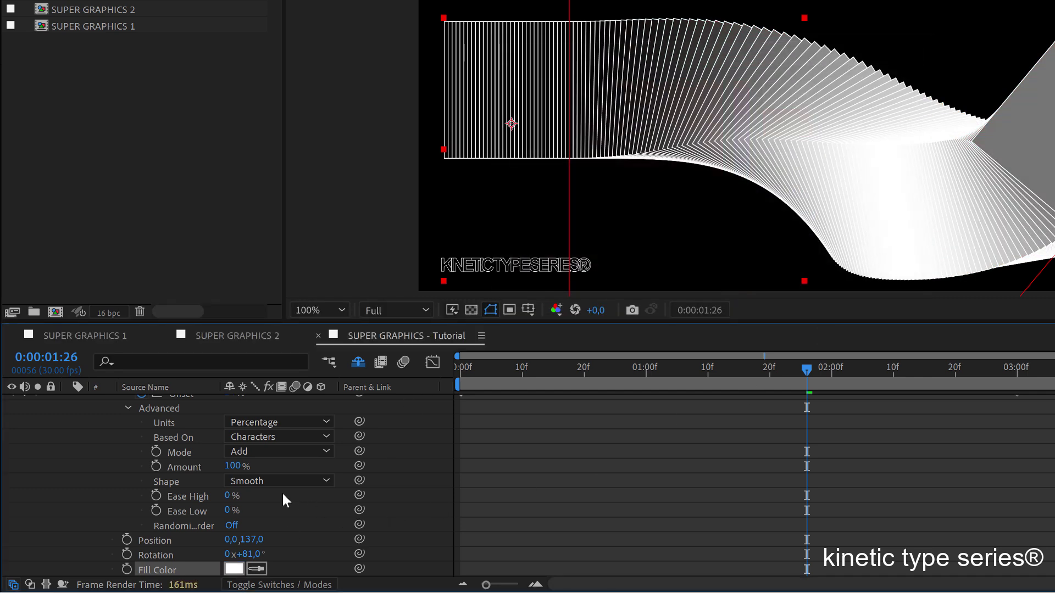
pyautogui.scroll(4, 301, 479)
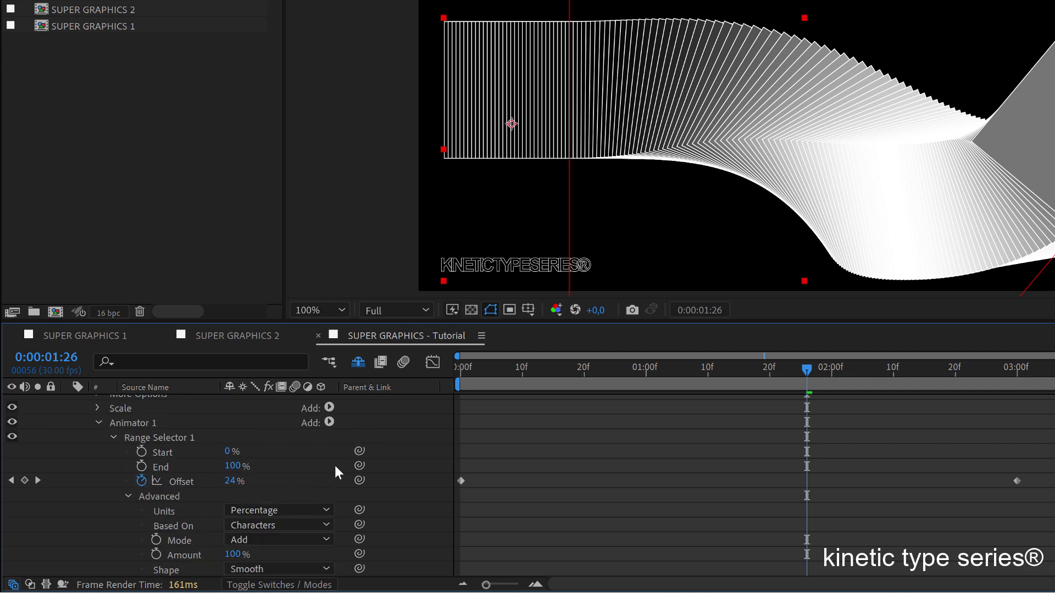
# Add a black (000000) RGB Stroke Color to Animator 1, then scrub to check the outlines.
pyautogui.click(330, 422)
pyautogui.moveTo(352, 425)
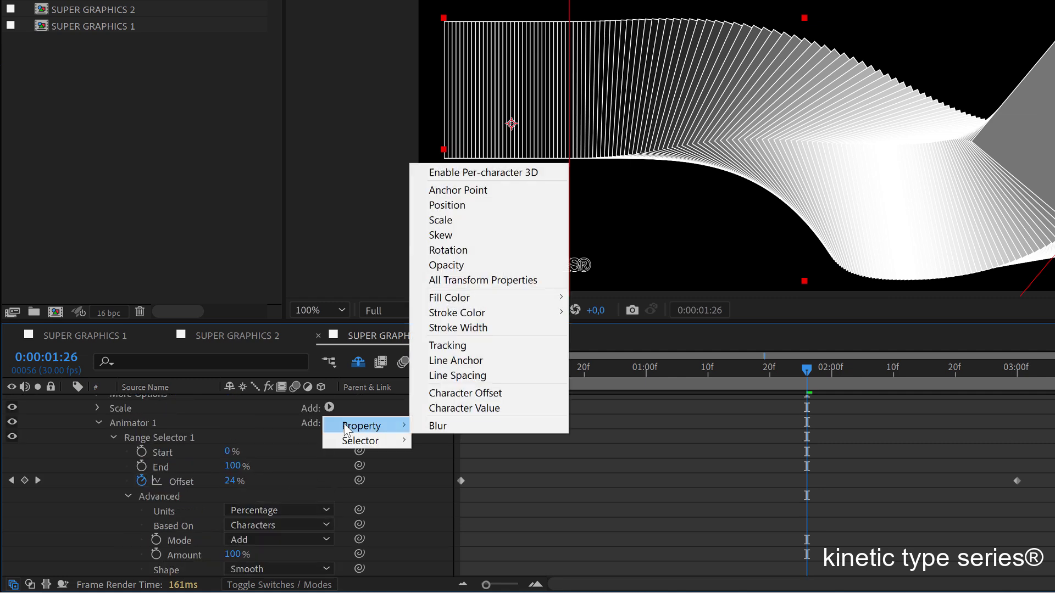
pyautogui.moveTo(530, 311)
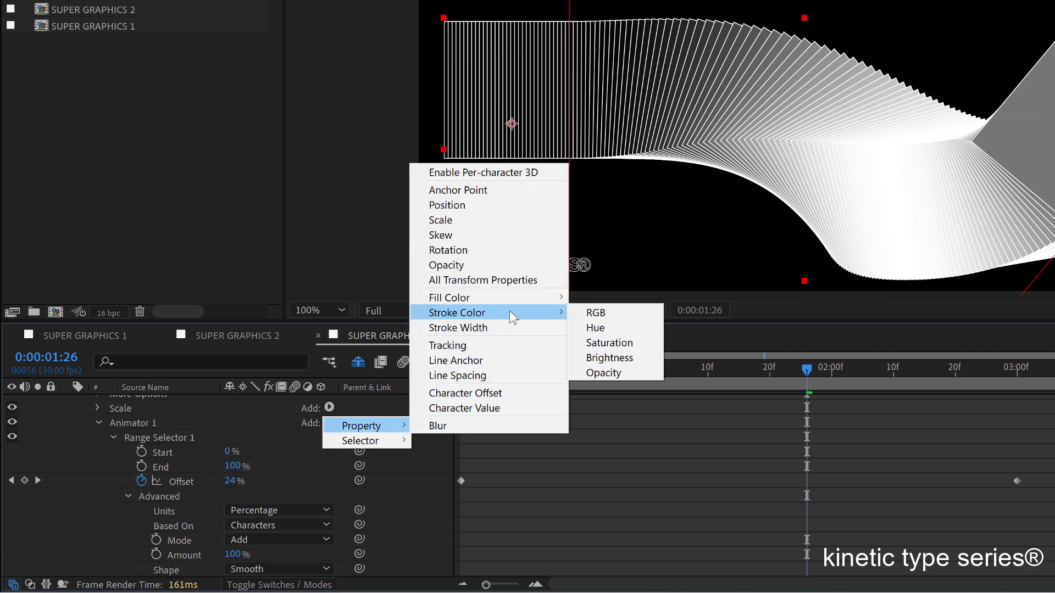
pyautogui.click(590, 317)
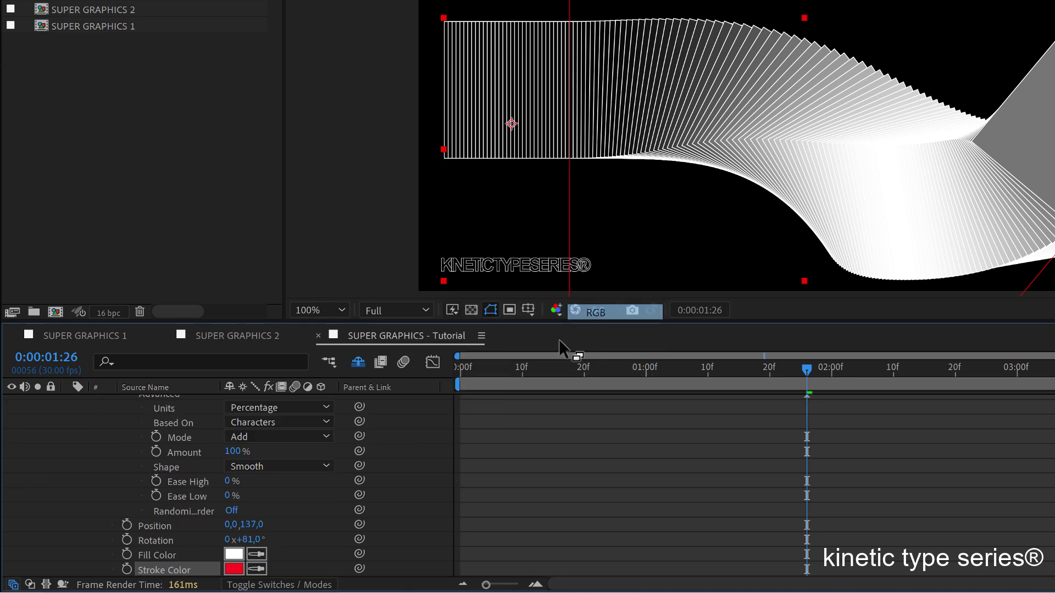
pyautogui.click(234, 569)
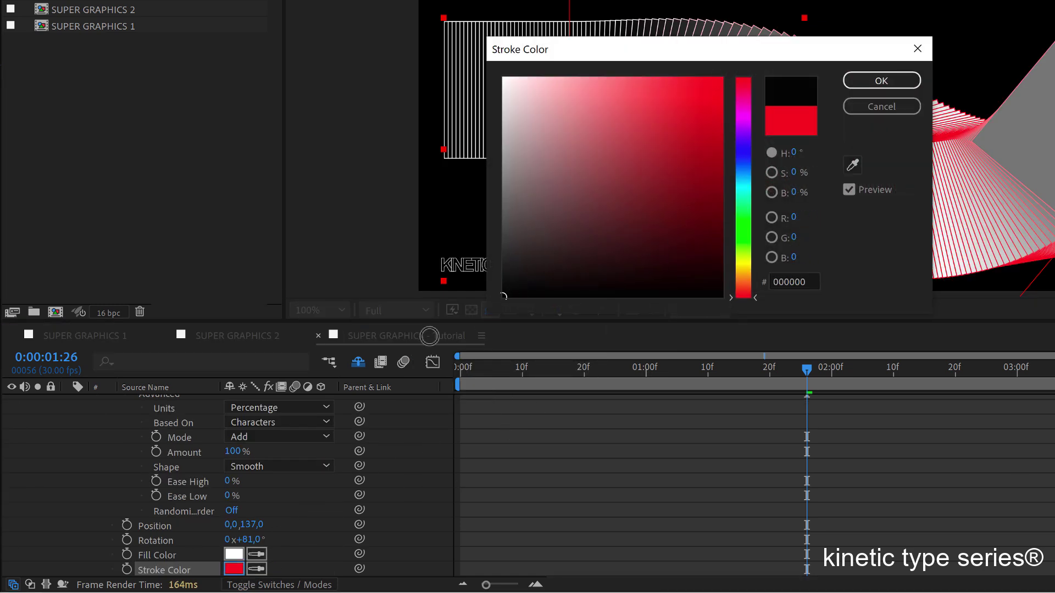
pyautogui.click(881, 81)
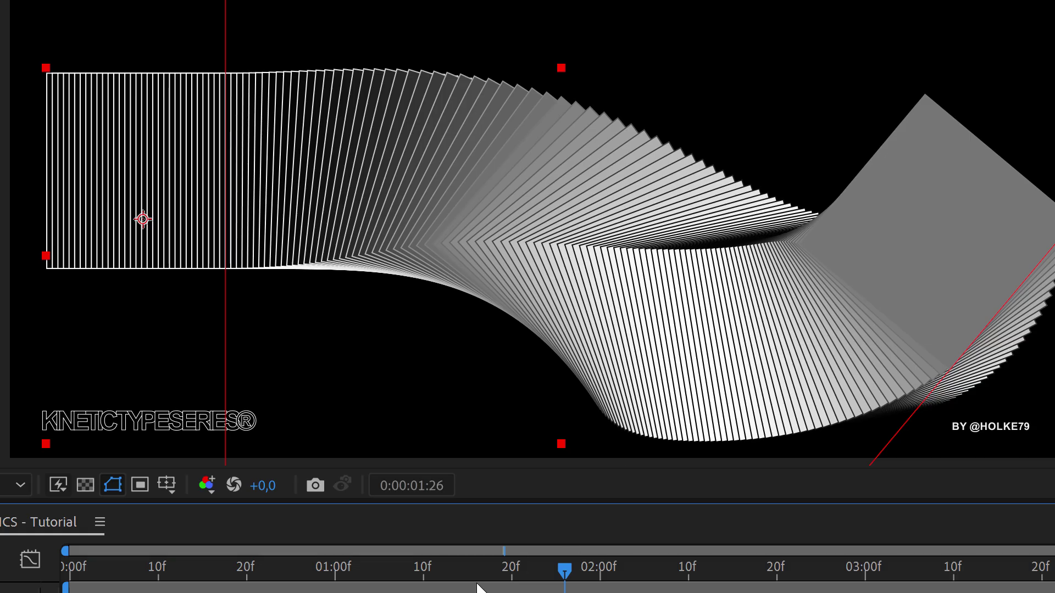
pyautogui.moveTo(480, 588); pyautogui.dragTo(185, 565)
pyautogui.hotkey('ctrl', 'shift', 'h')
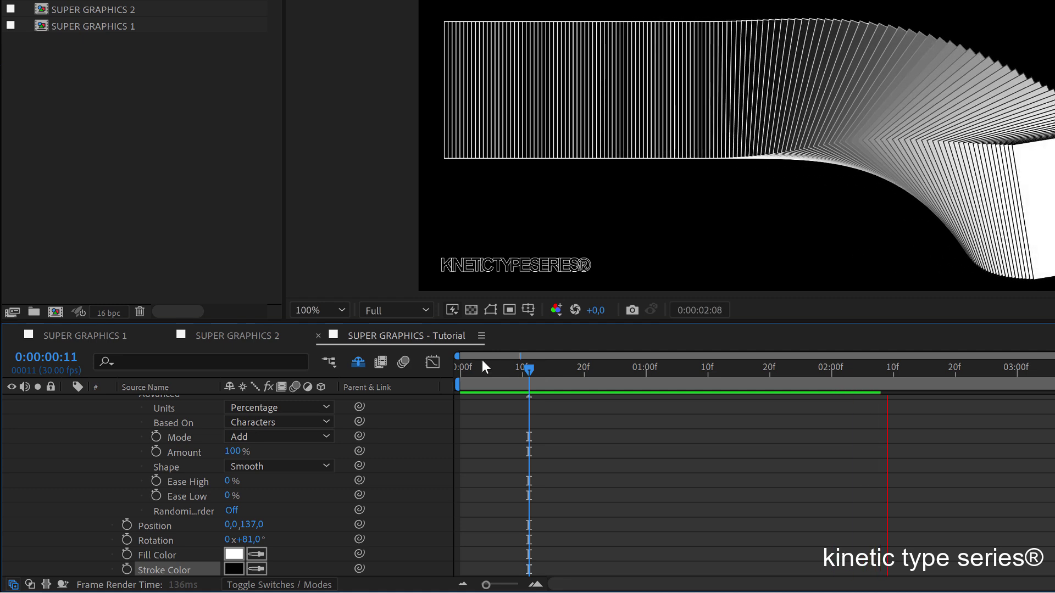
# Open the SUPER GRAPHICS 2 composition and preview its number animation.
pyautogui.press('space')
pyautogui.doubleClick(111, 5)
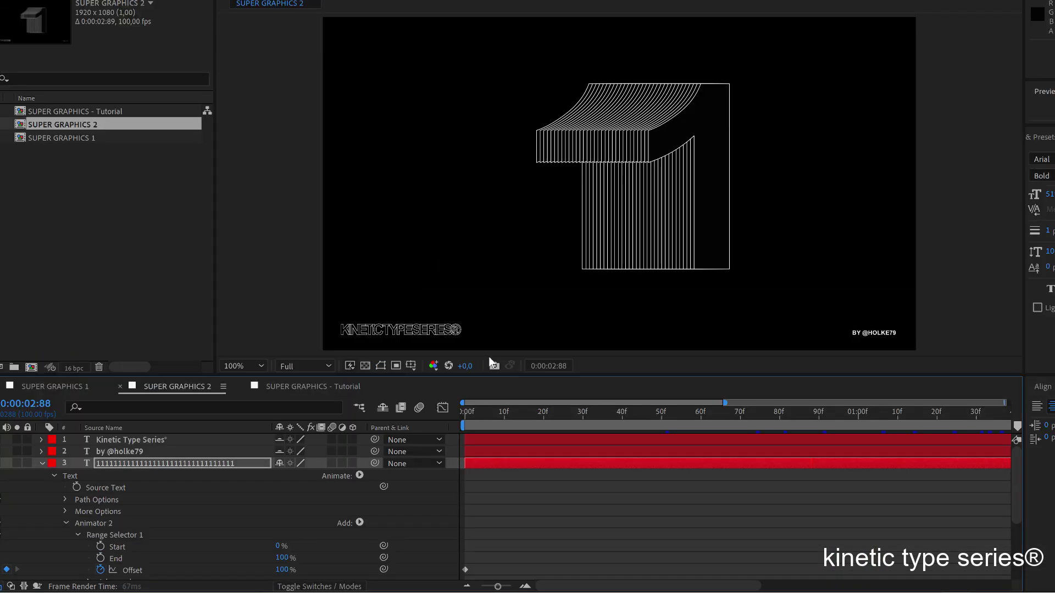
pyautogui.press('space')
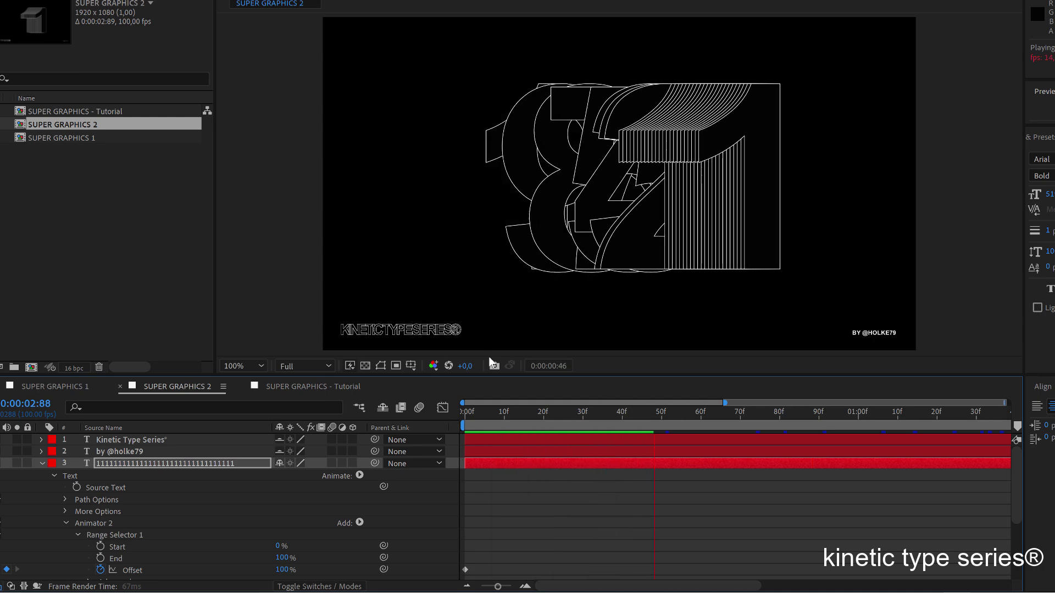
pyautogui.press('space')
# Inspect Animator 2's properties at frame 25, showing its Character Offset of 12.
pyautogui.scroll(-2, 184, 526)
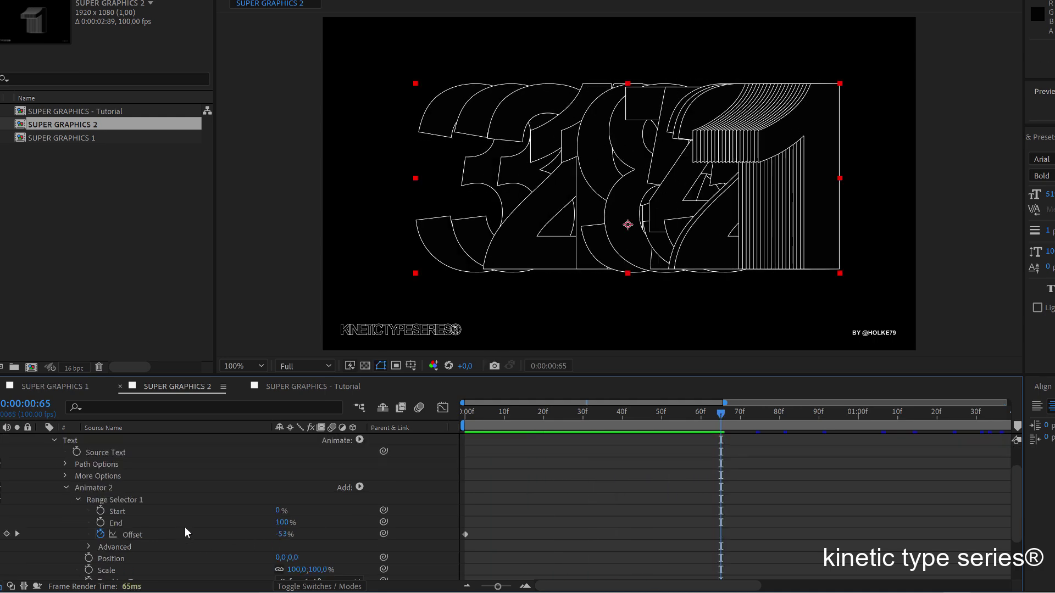
pyautogui.scroll(-4, 185, 529)
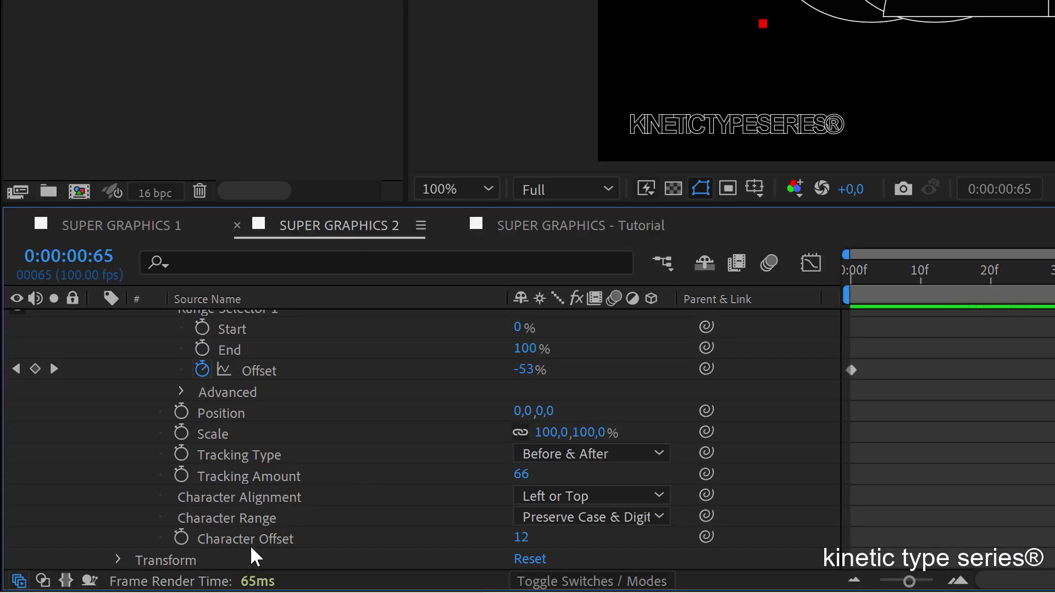
pyautogui.moveTo(960, 271); pyautogui.dragTo(1027, 272)
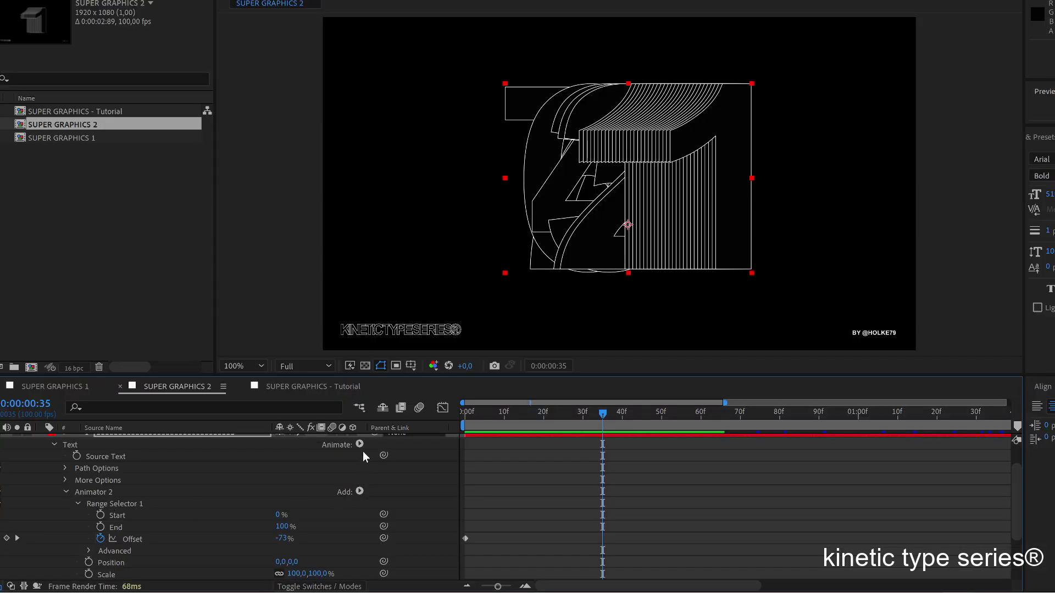
pyautogui.click(359, 491)
pyautogui.moveTo(379, 494)
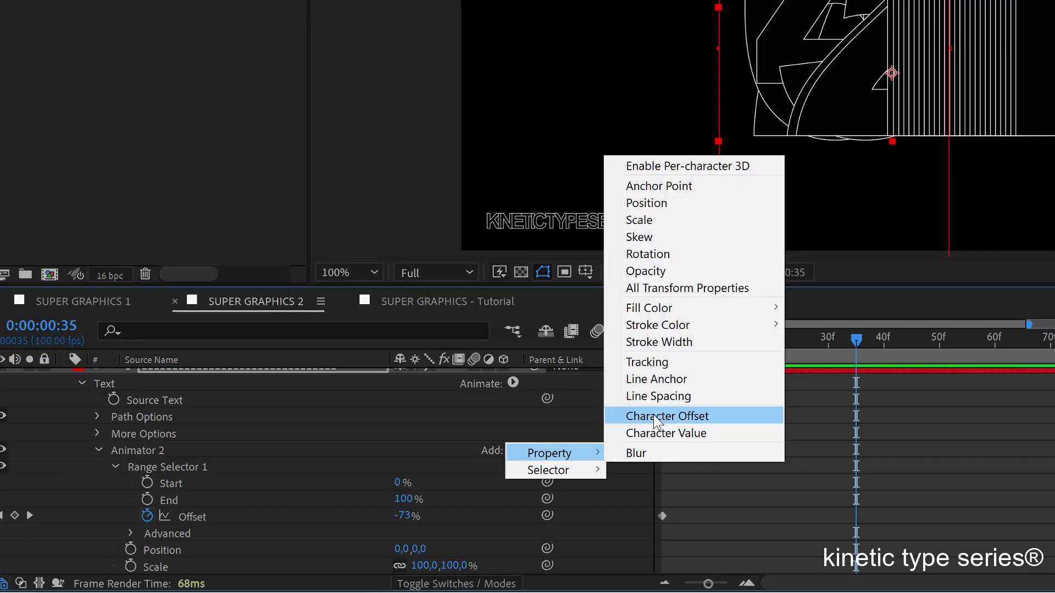
pyautogui.click(680, 488)
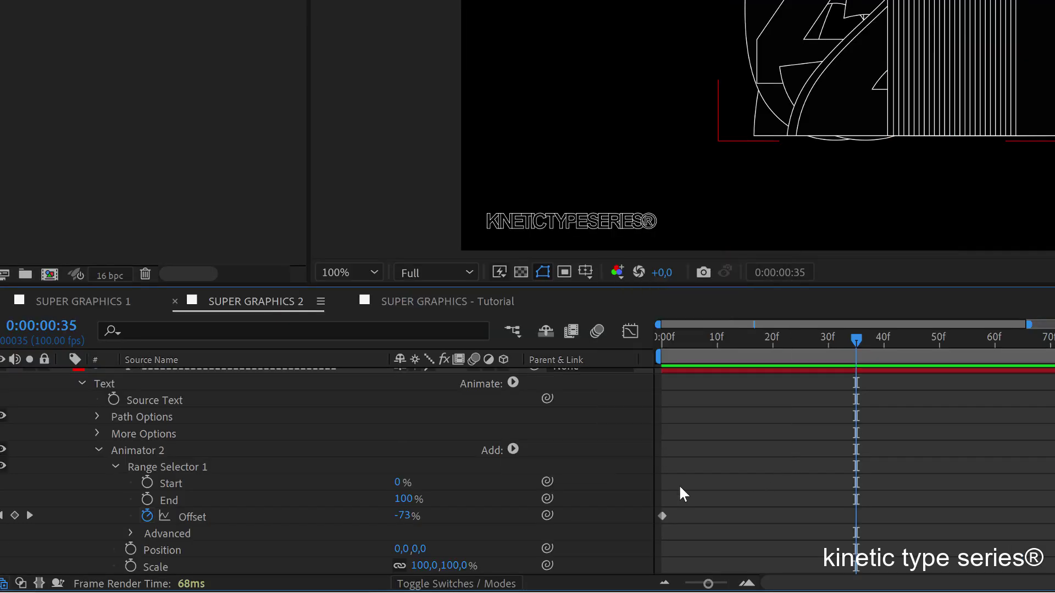
pyautogui.click(514, 448)
pyautogui.moveTo(522, 451)
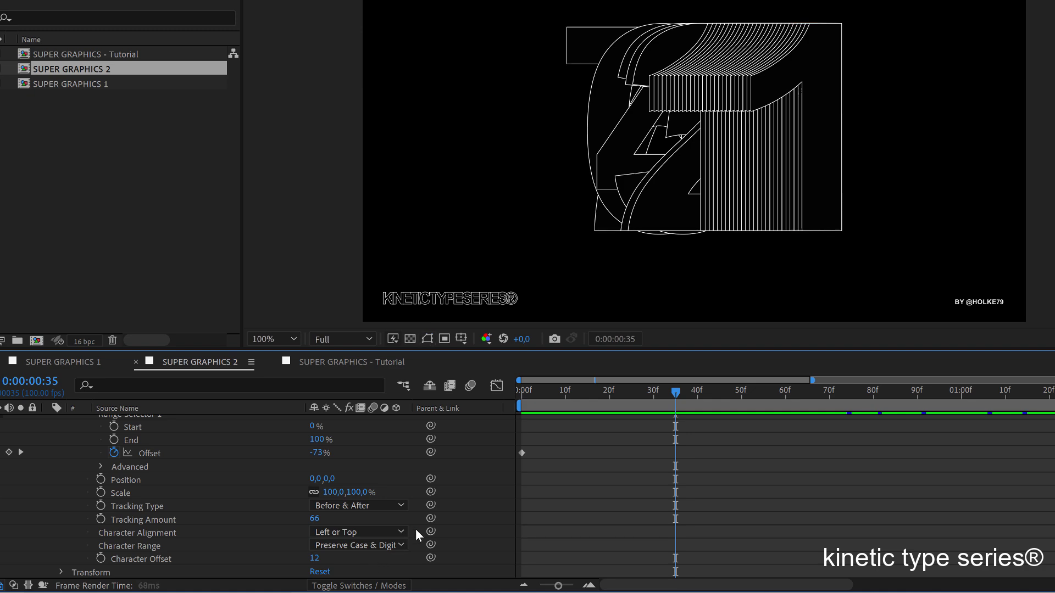
pyautogui.press('space')
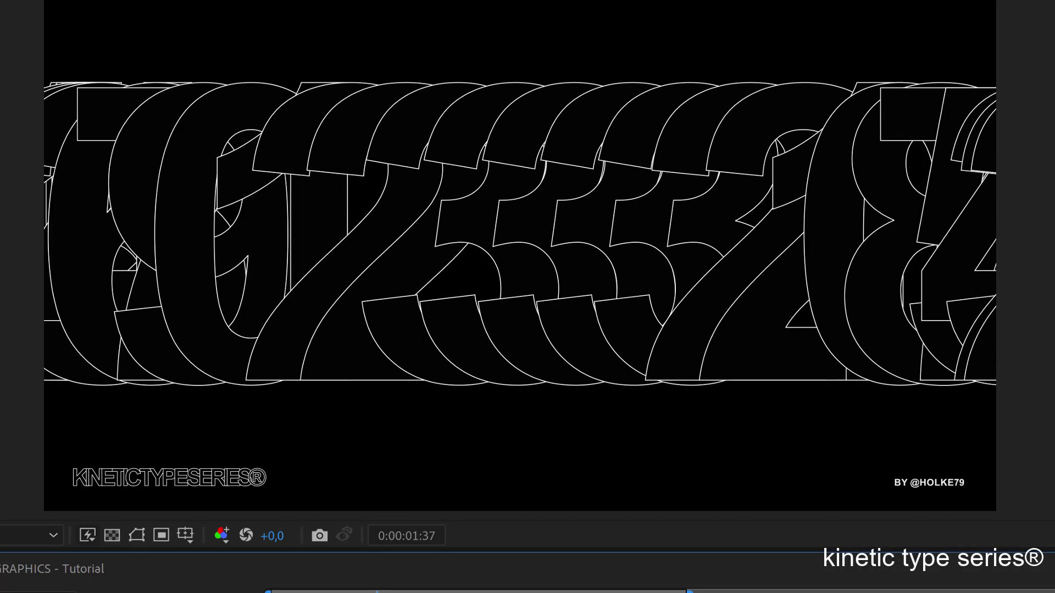
pyautogui.press('space')
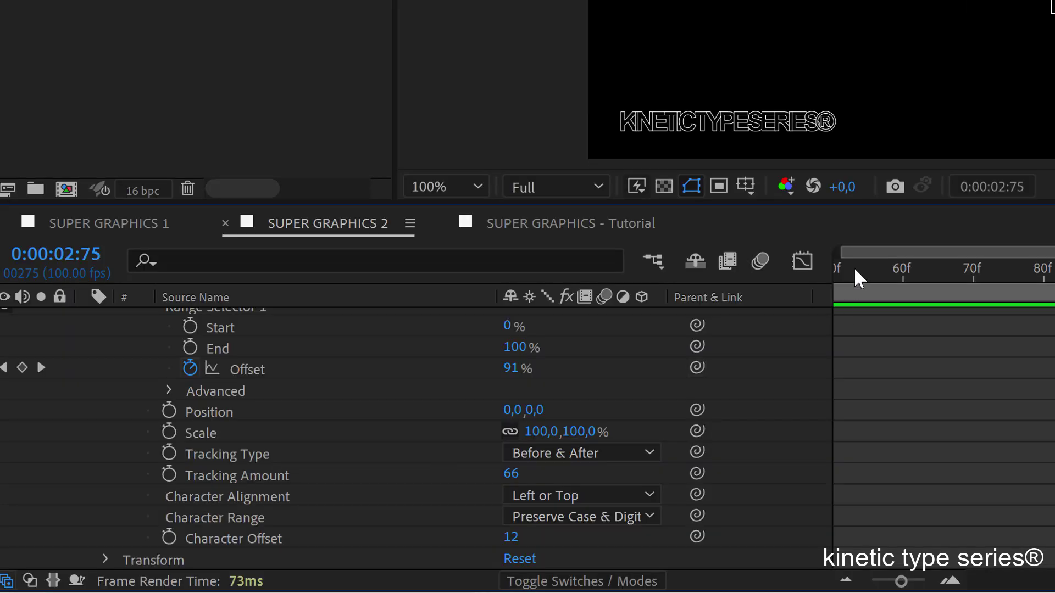
pyautogui.moveTo(530, 392); pyautogui.dragTo(779, 400)
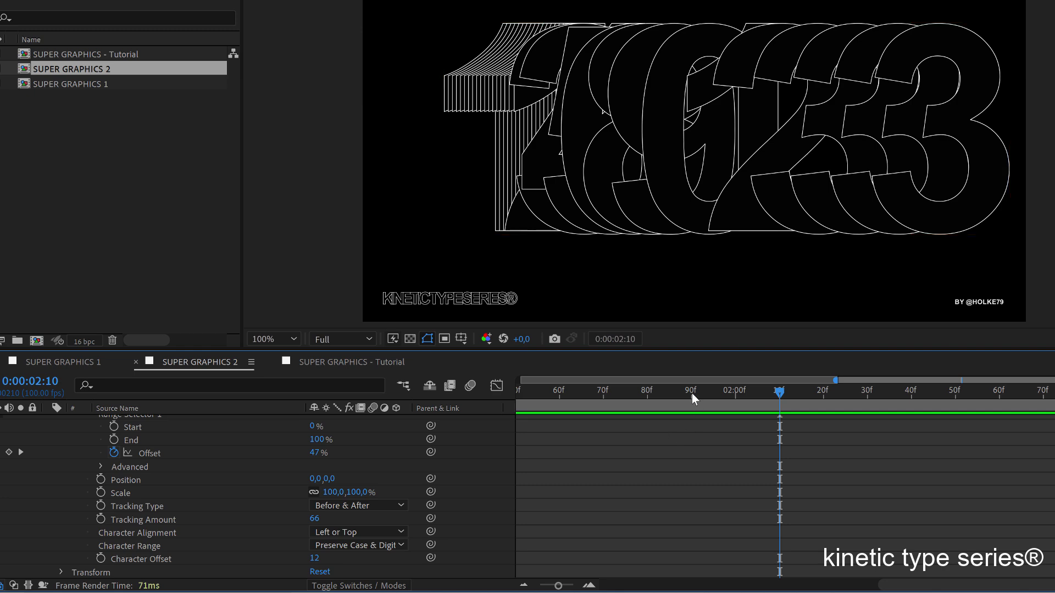
pyautogui.moveTo(691, 391); pyautogui.dragTo(428, 401)
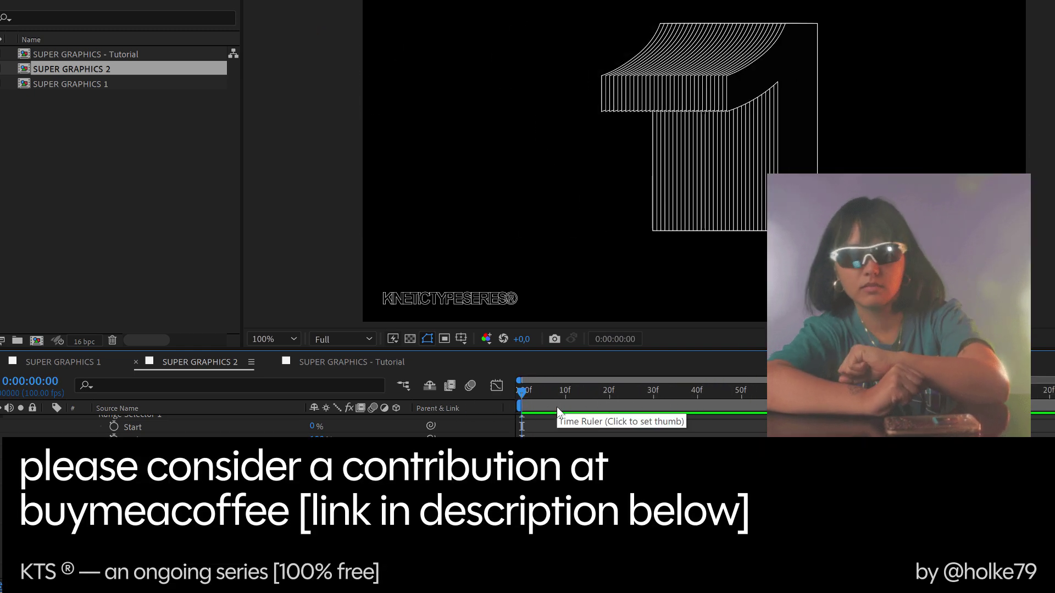